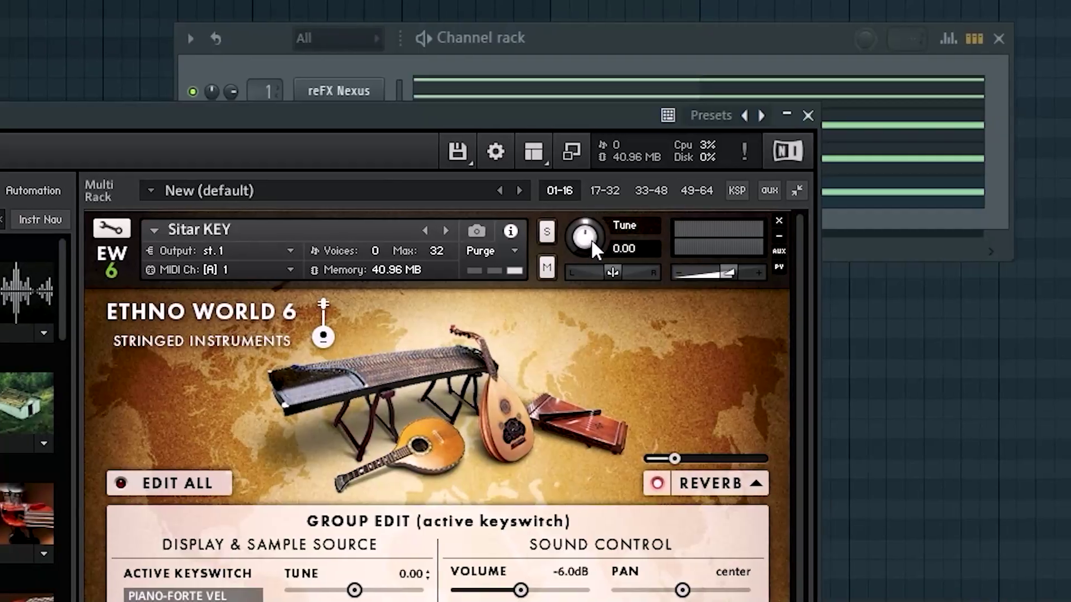
# Lower the tuning of the Sitar KEY instrument in Kontakt.
pyautogui.moveTo(578, 239); pyautogui.dragTo(576, 281)
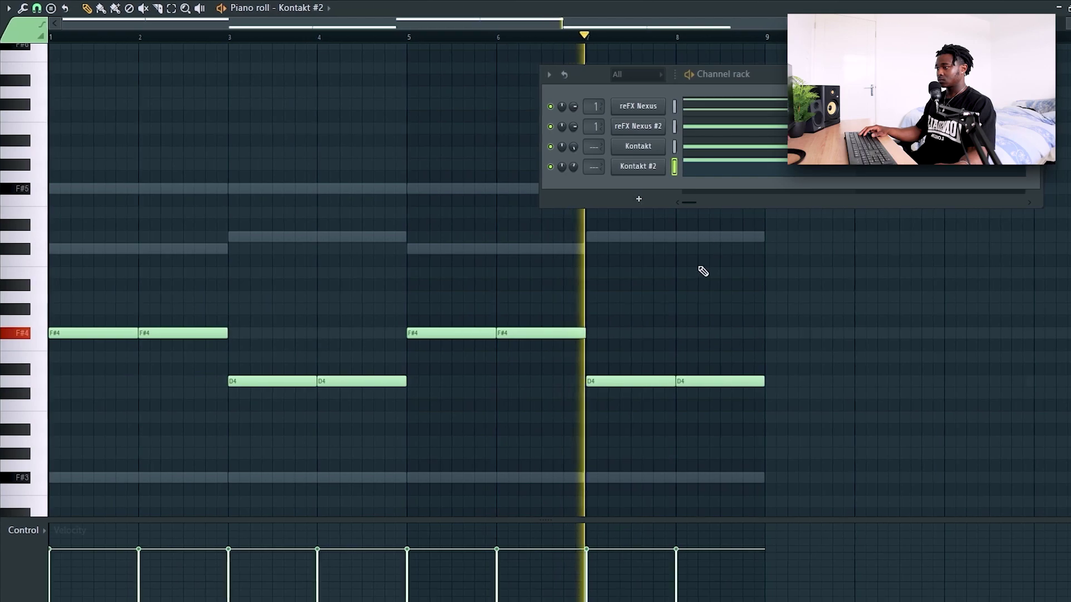
# Add one-bar upper notes to the Kontakt #2 pattern: C#5 in bars 1, 2, 4, 5 and 6, and D5 in bars 3 and 7.
pyautogui.press('F6')
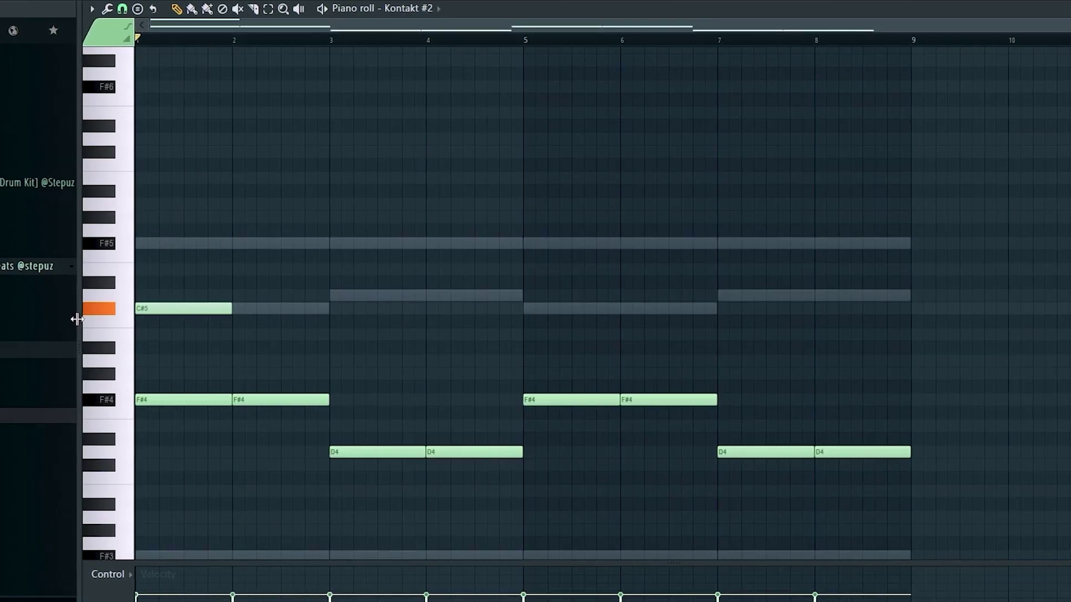
pyautogui.click(233, 308)
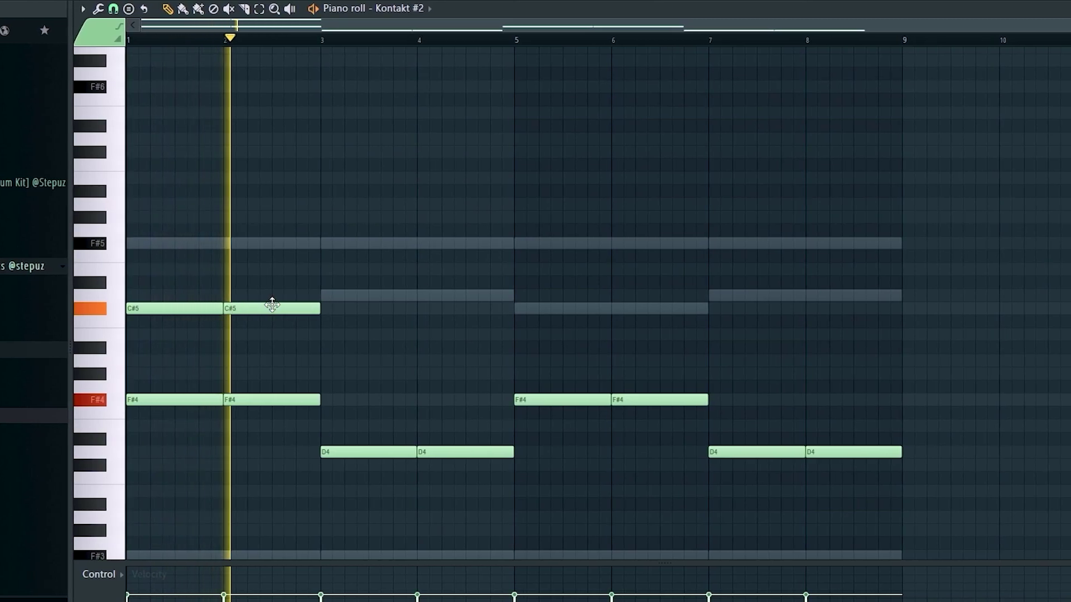
pyautogui.click(322, 296)
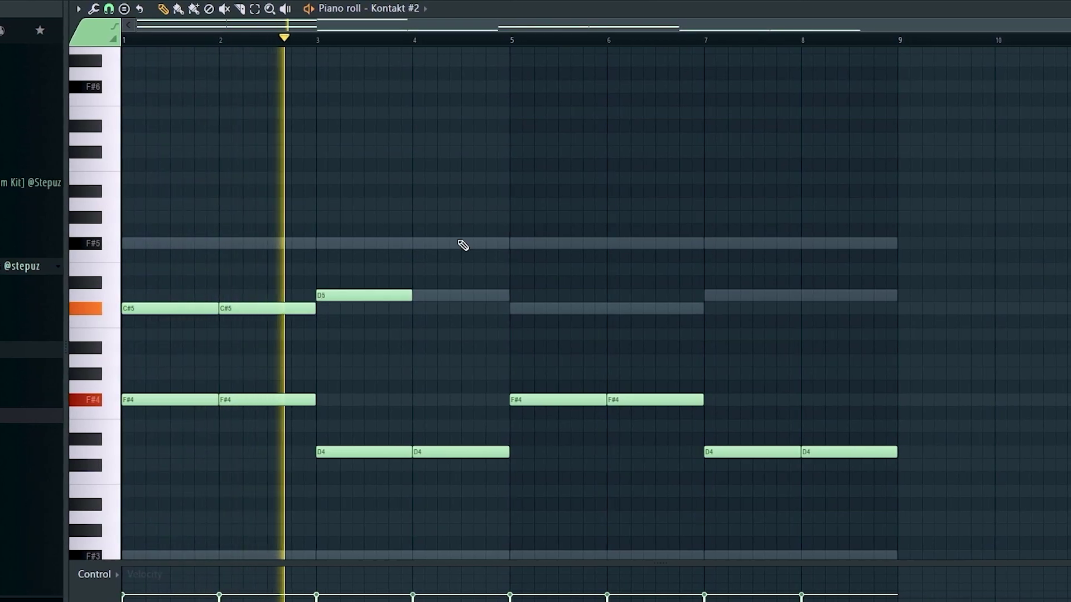
pyautogui.click(412, 308)
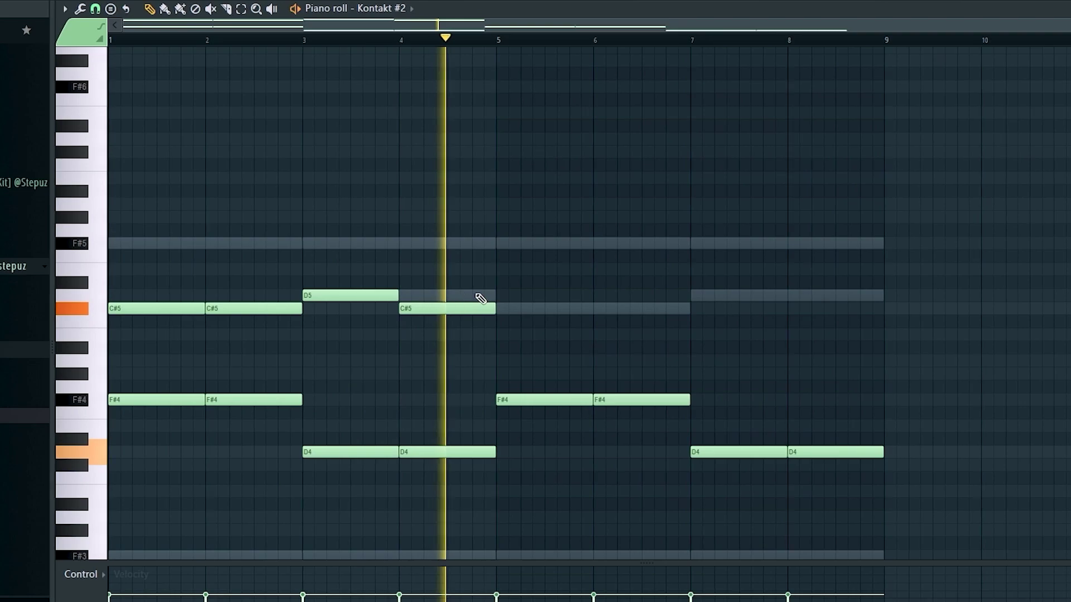
pyautogui.click(502, 310)
pyautogui.click(601, 307)
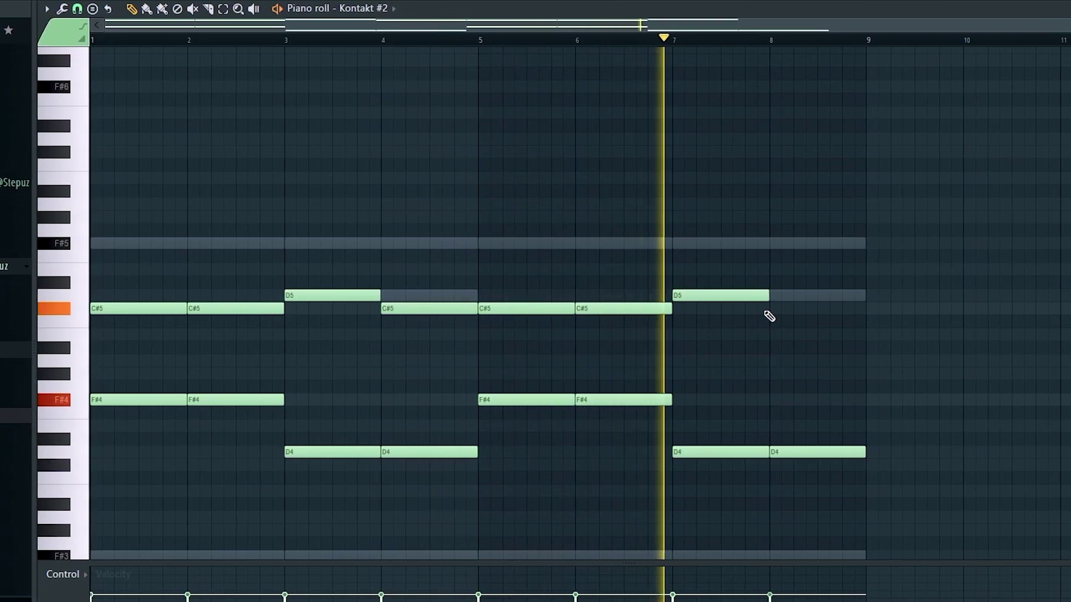
pyautogui.scroll(-2, 747, 109)
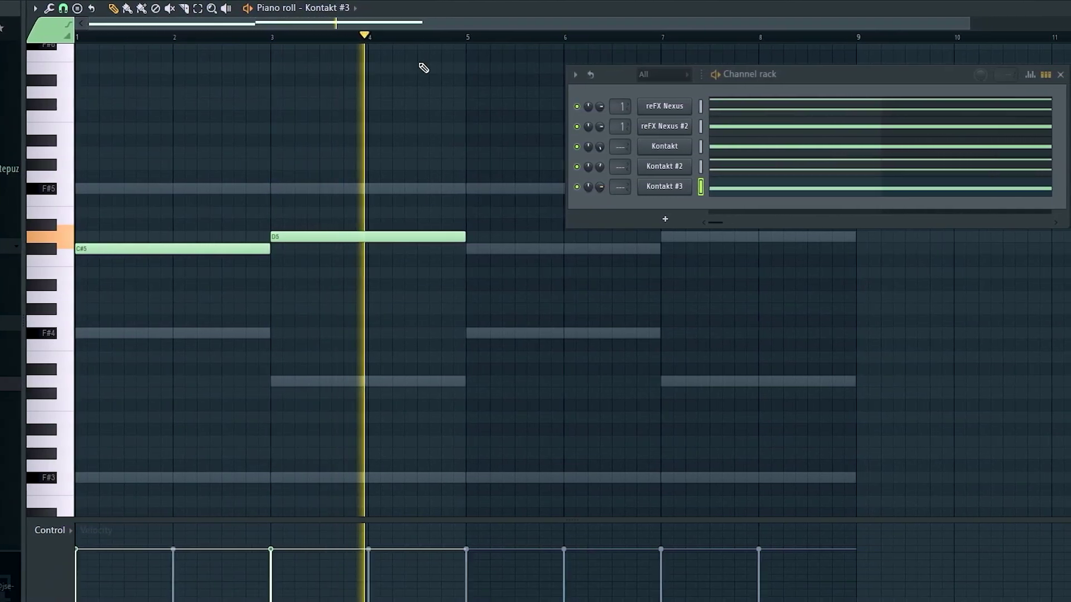
# Build a four-bar Kontakt #4 pattern of F#2 notes with C#3 and D3 above, and duplicate it into bars 5 to 8.
pyautogui.scroll(-2, 321, 239)
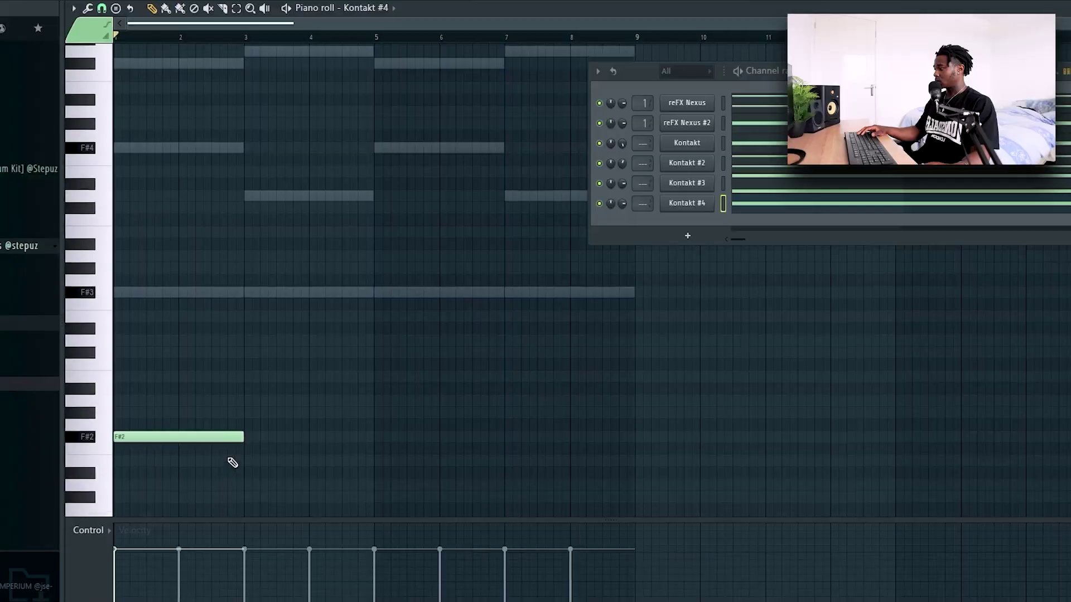
pyautogui.press('space')
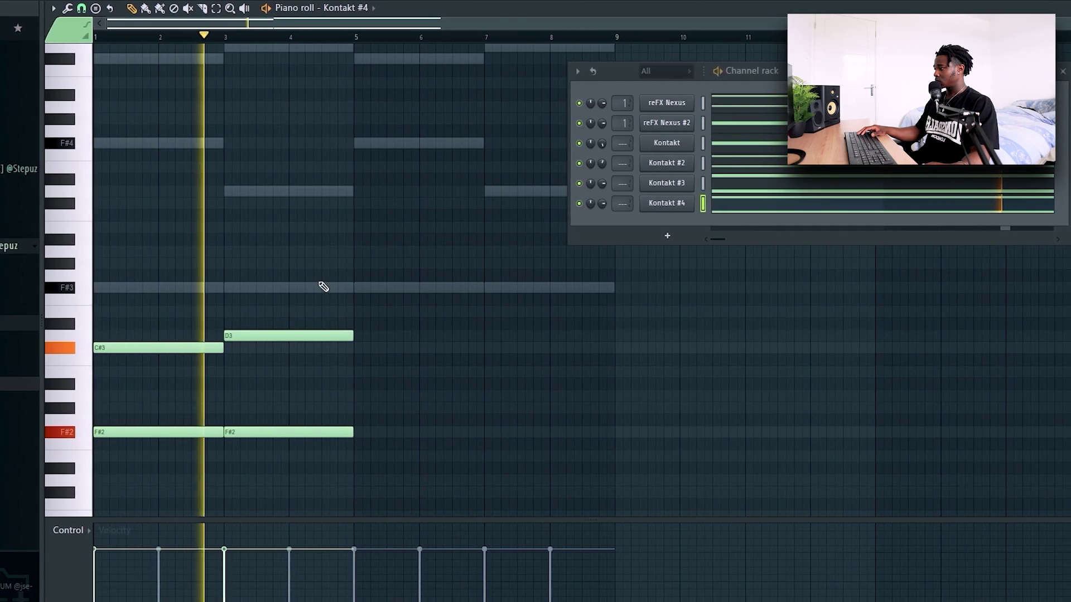
pyautogui.scroll(3, 343, 299)
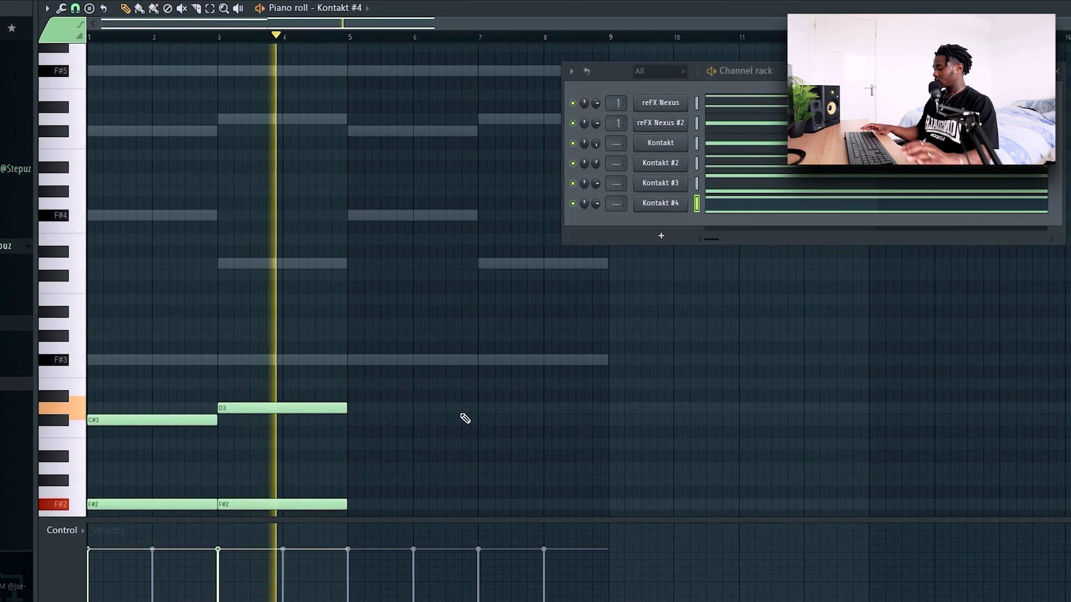
pyautogui.hotkey('ctrl', 'b')
pyautogui.scroll(-4, 558, 283)
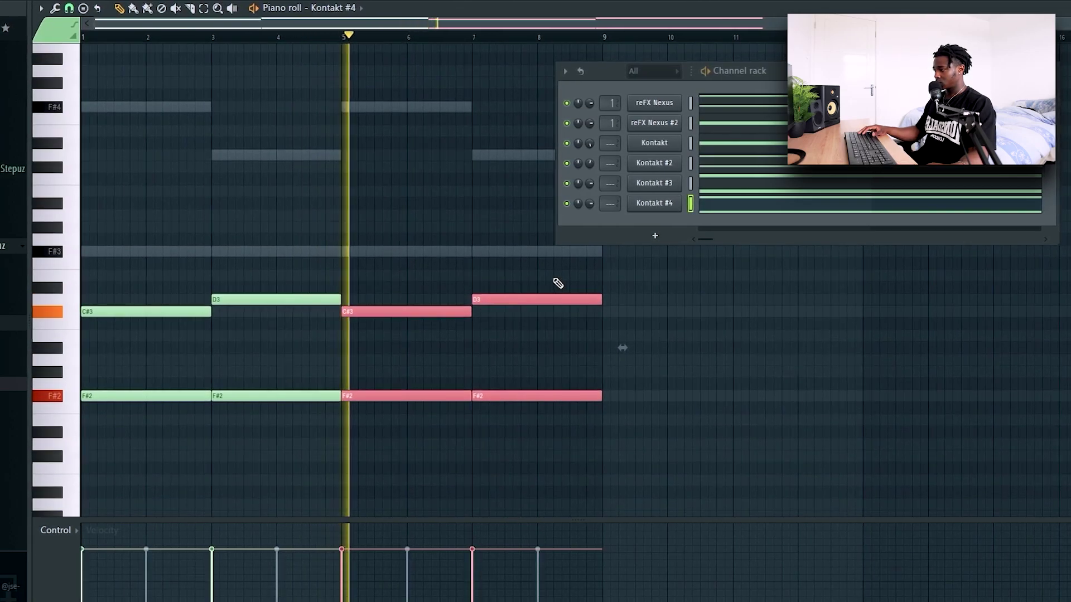
pyautogui.hotkey('ctrl', 'd')
# Raise all the C#3 and D3 notes of the Kontakt #4 pattern by one octave.
pyautogui.press('space')
pyautogui.moveTo(512, 279); pyautogui.dragTo(70, 323)
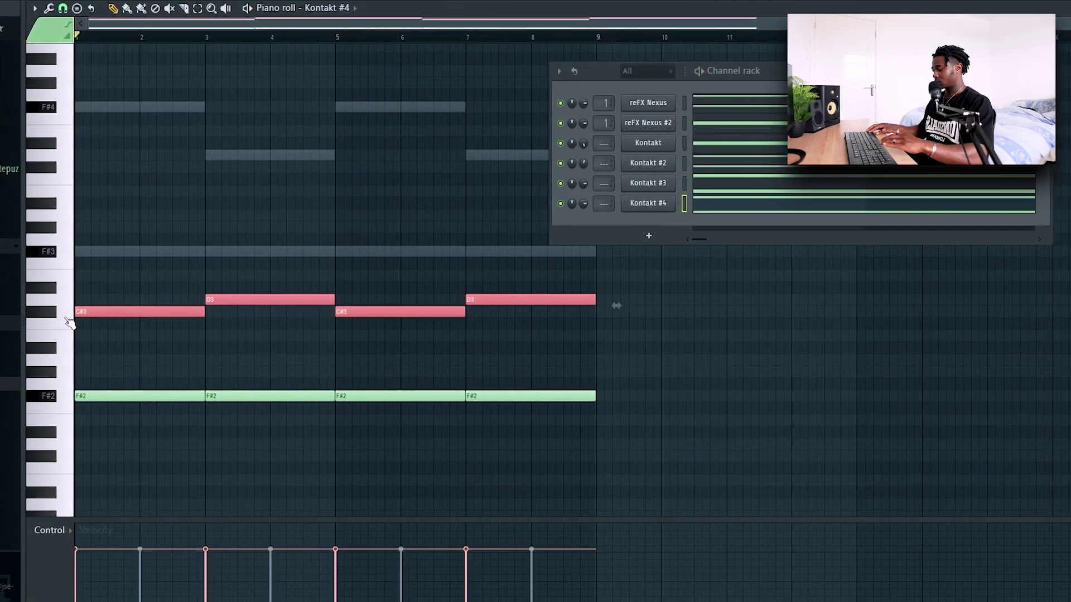
pyautogui.hotkey('ctrl', 'Up')
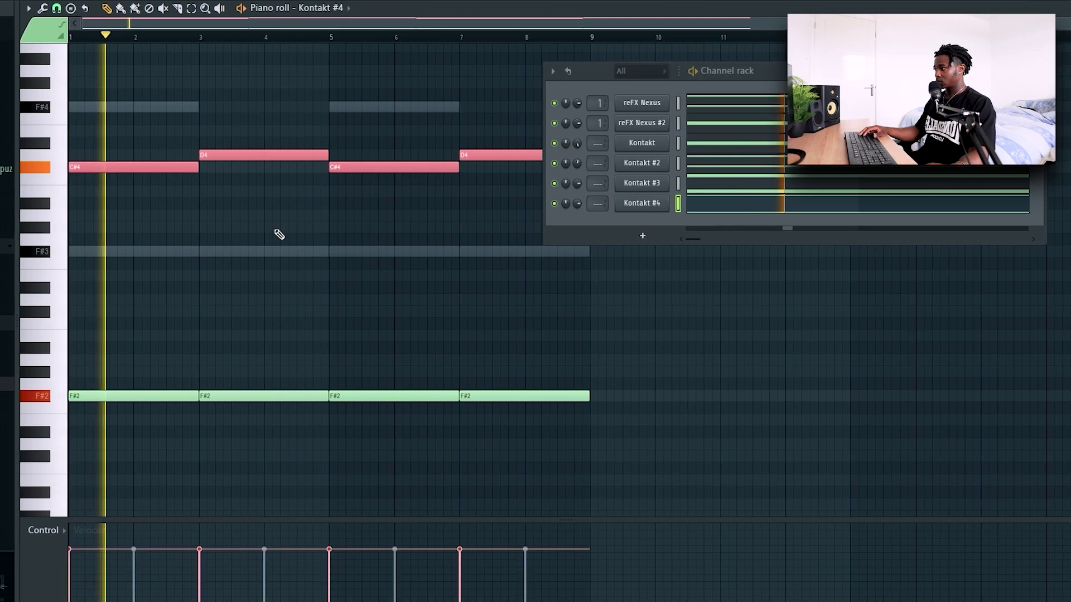
pyautogui.scroll(3, 507, 279)
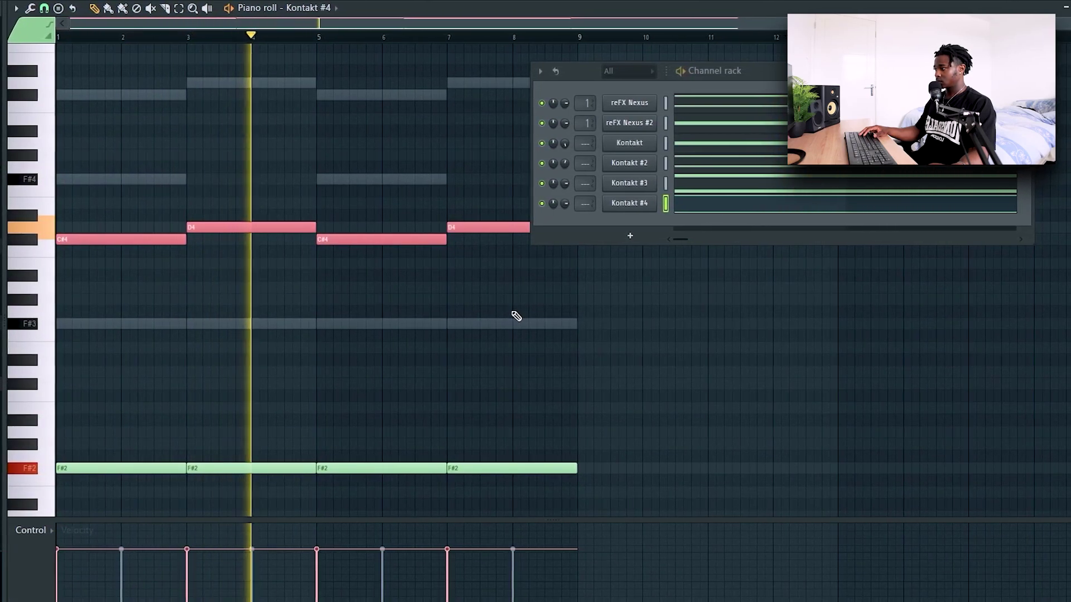
pyautogui.hotkey('ctrl', 'd')
pyautogui.press('F6')
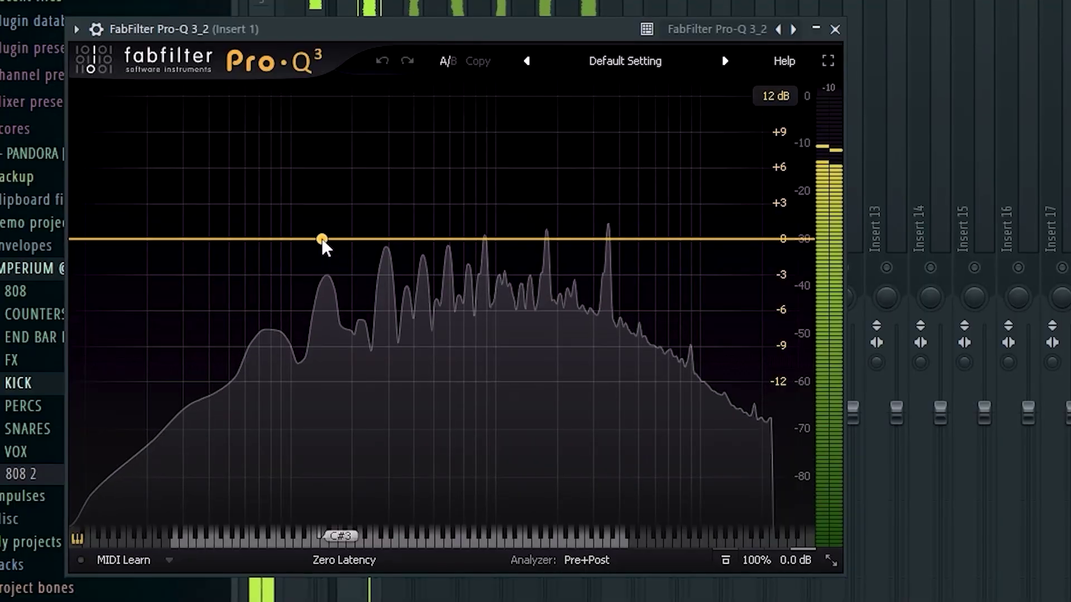
# Add a low-frequency band to Insert 1's FabFilter Pro-Q 3 equalizer and lower the mix of its ValhallaVintageVerb reverb.
pyautogui.click(551, 381)
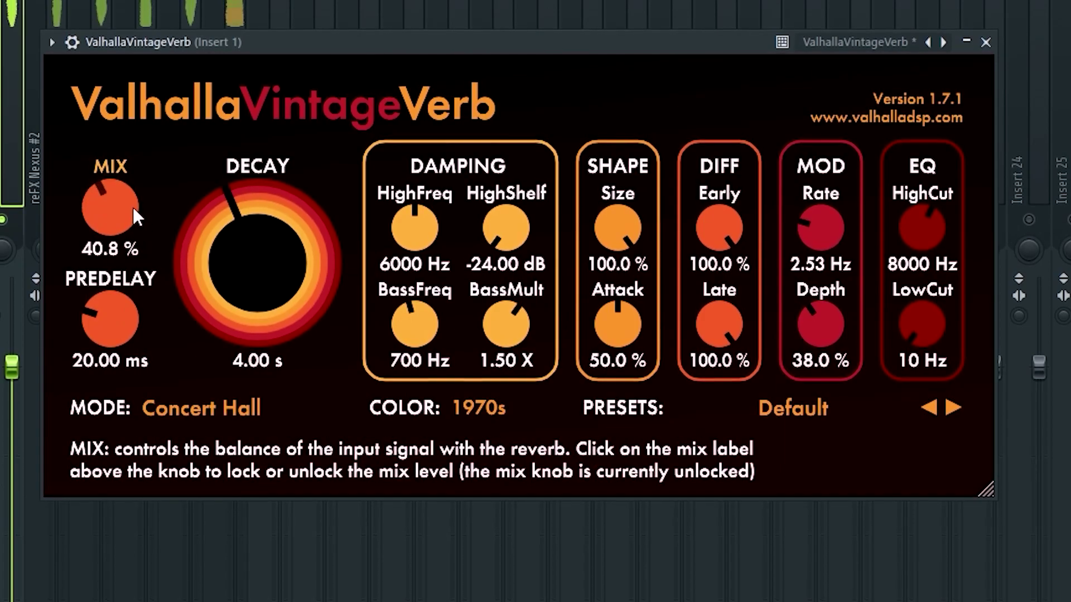
pyautogui.moveTo(140, 143); pyautogui.dragTo(140, 186)
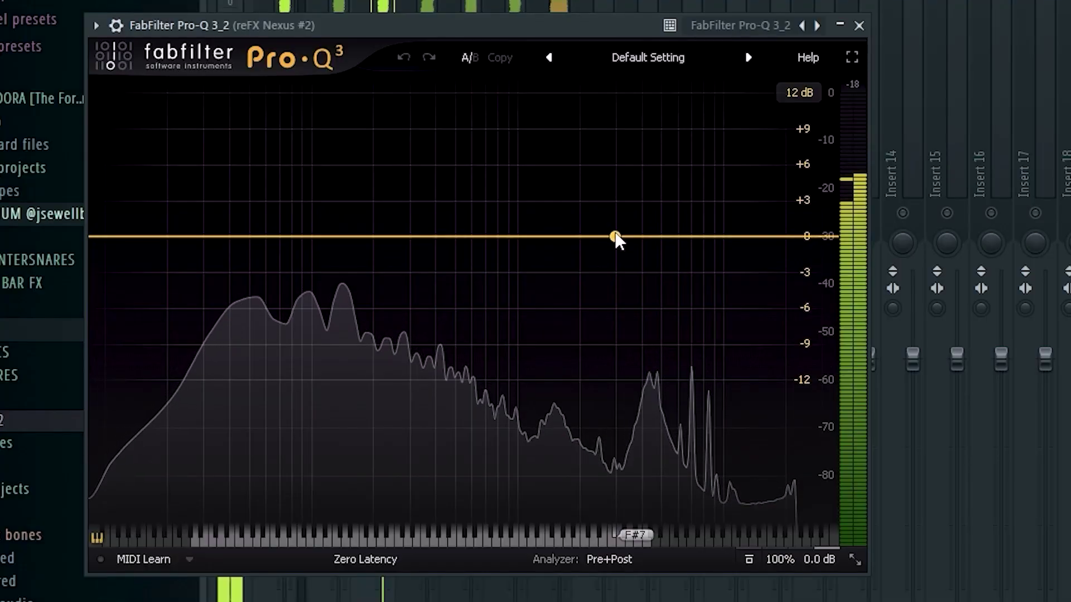
# Add a high cut at about 2300 Hz with a 24 dB/oct slope to the reFX Nexus #2 channel's Pro-Q 3.
pyautogui.rightClick(621, 254)
pyautogui.moveTo(647, 337)
pyautogui.click(854, 423)
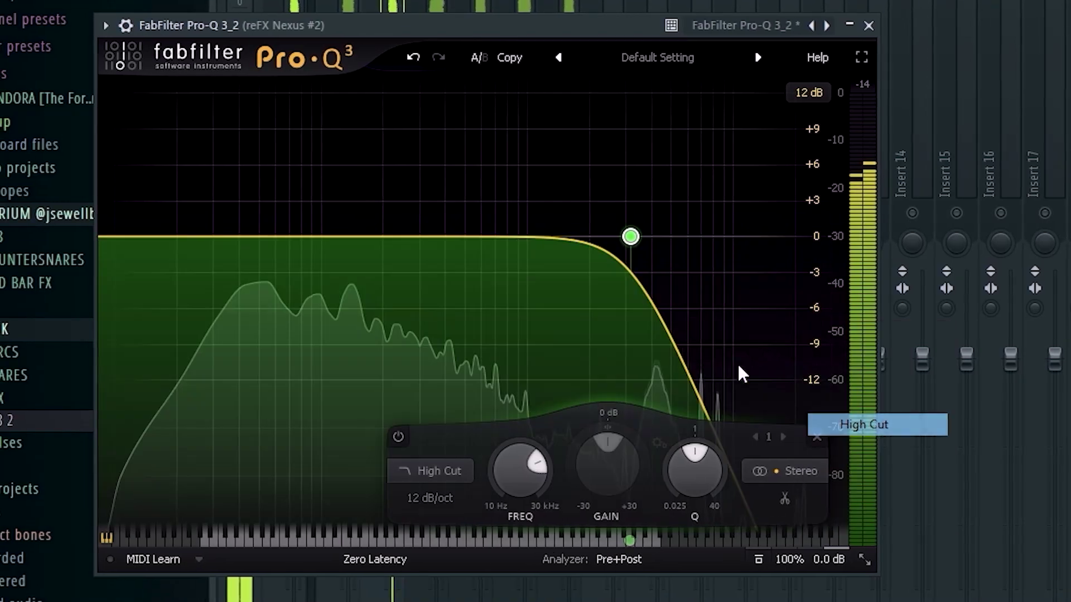
pyautogui.moveTo(640, 237); pyautogui.dragTo(603, 247)
pyautogui.scroll(-2, 619, 237)
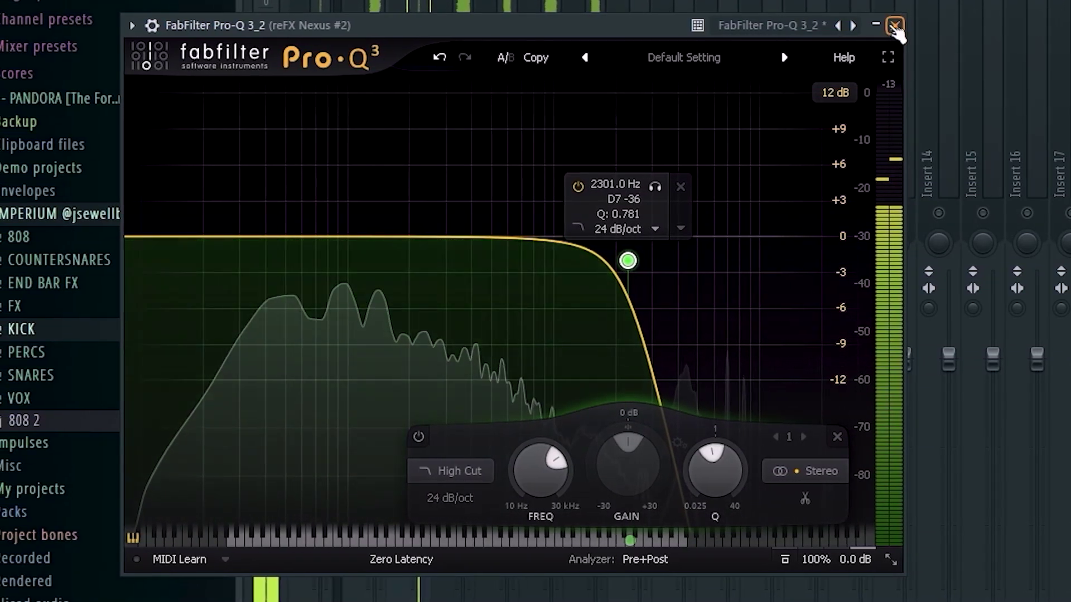
pyautogui.click(885, 25)
# Lower the reFX Nexus #2 channel's volume and pull down the low frequencies around G1 in its Pro-Q 3.
pyautogui.moveTo(304, 362); pyautogui.dragTo(309, 385)
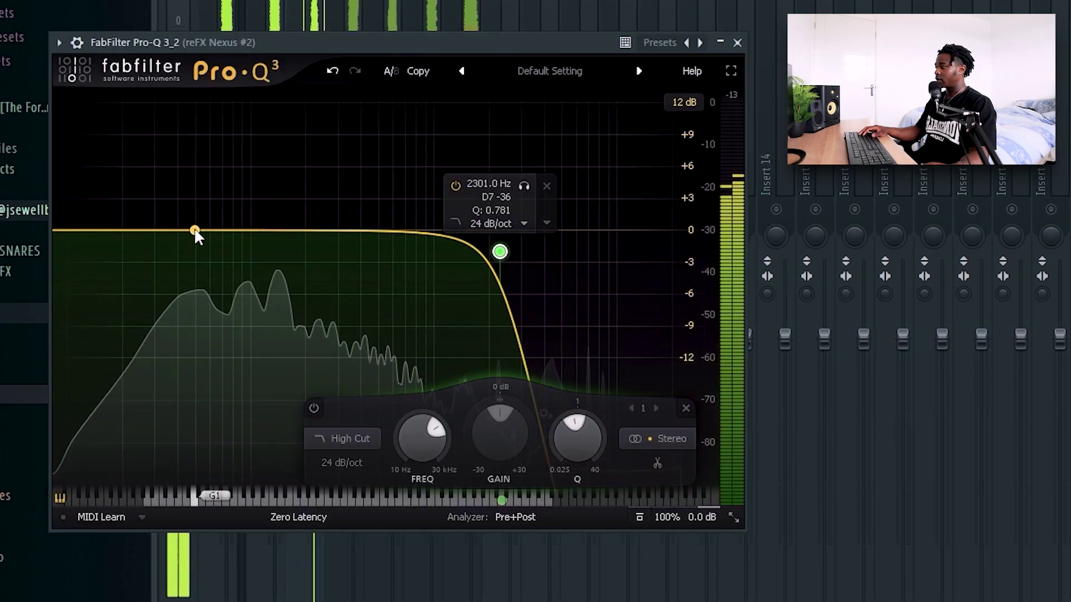
pyautogui.moveTo(194, 230); pyautogui.dragTo(198, 280)
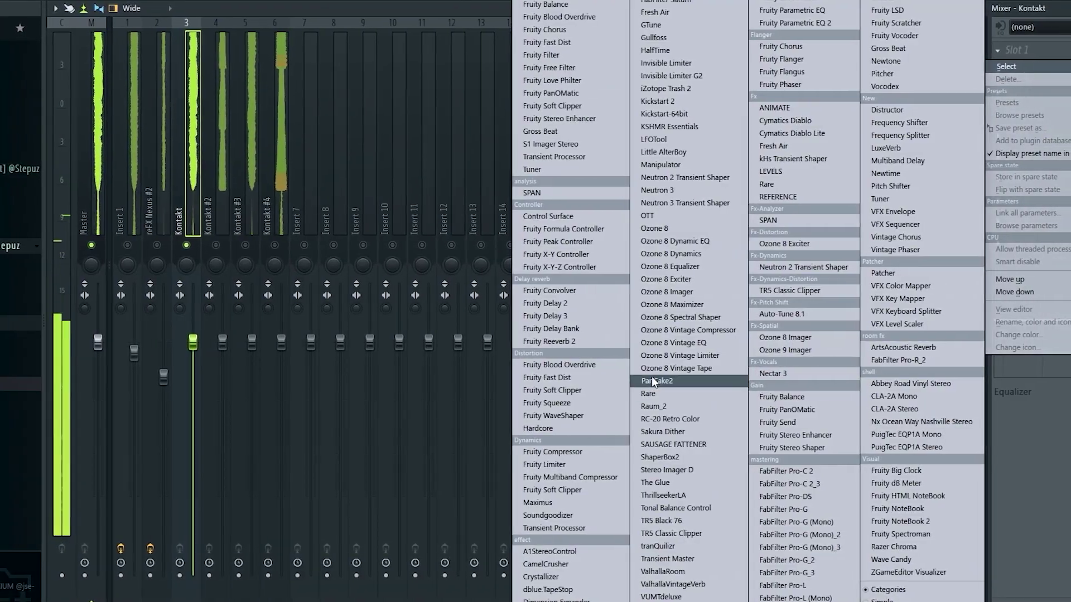
# Load PanCake2 on the Kontakt channel and set its beat-synced LFO length to 1/8.
pyautogui.click(652, 379)
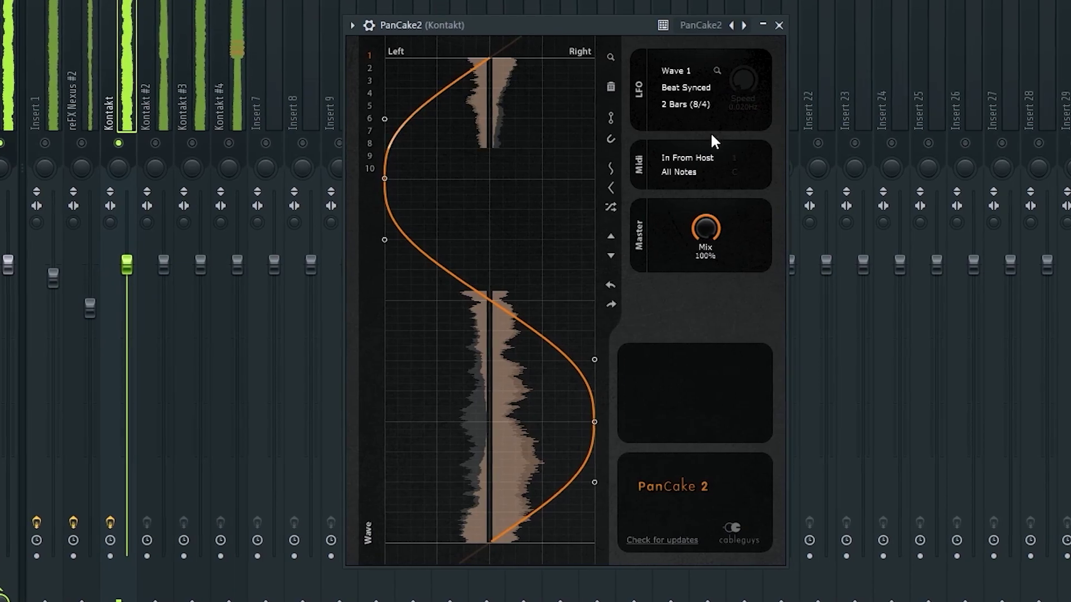
pyautogui.click(674, 106)
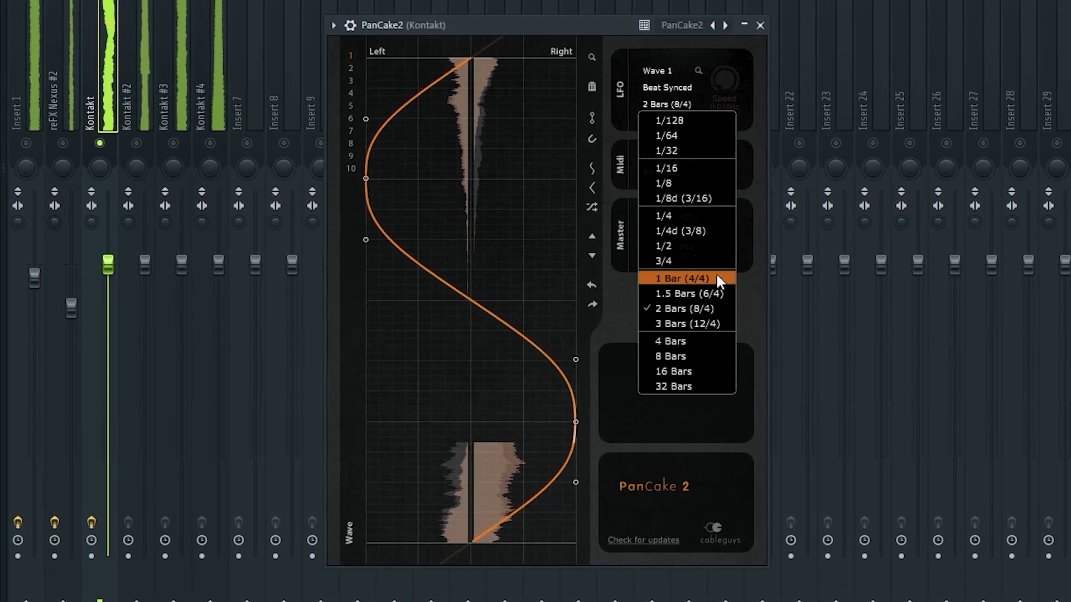
pyautogui.click(667, 182)
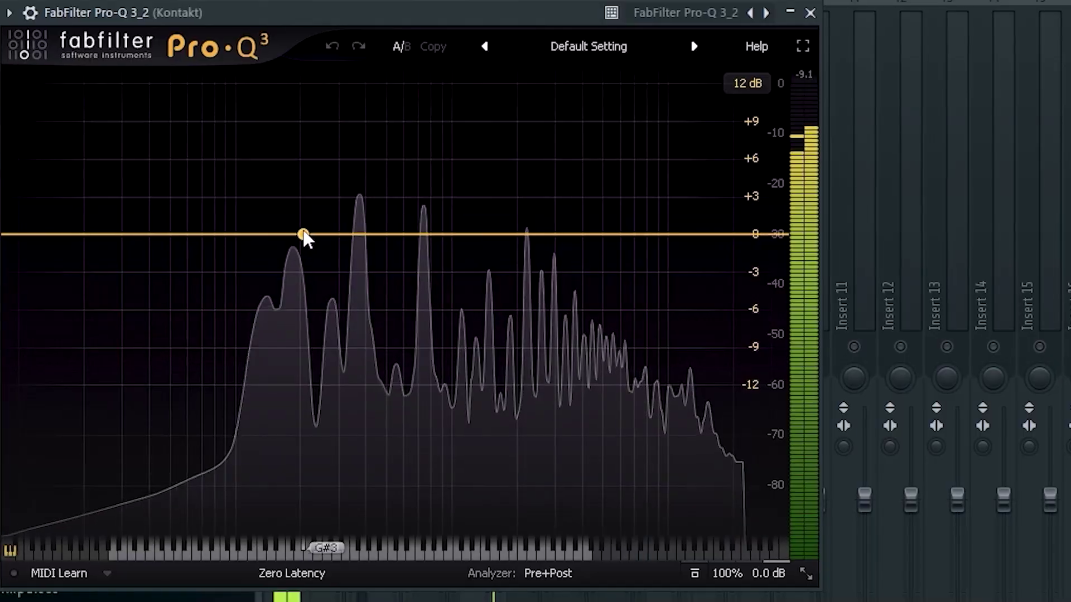
# Add a low cut at about 289 Hz with a 36 dB/oct slope to the Kontakt channel's Pro-Q 3.
pyautogui.moveTo(304, 239); pyautogui.dragTo(309, 251)
pyautogui.rightClick(309, 251)
pyautogui.moveTo(390, 343)
pyautogui.click(559, 387)
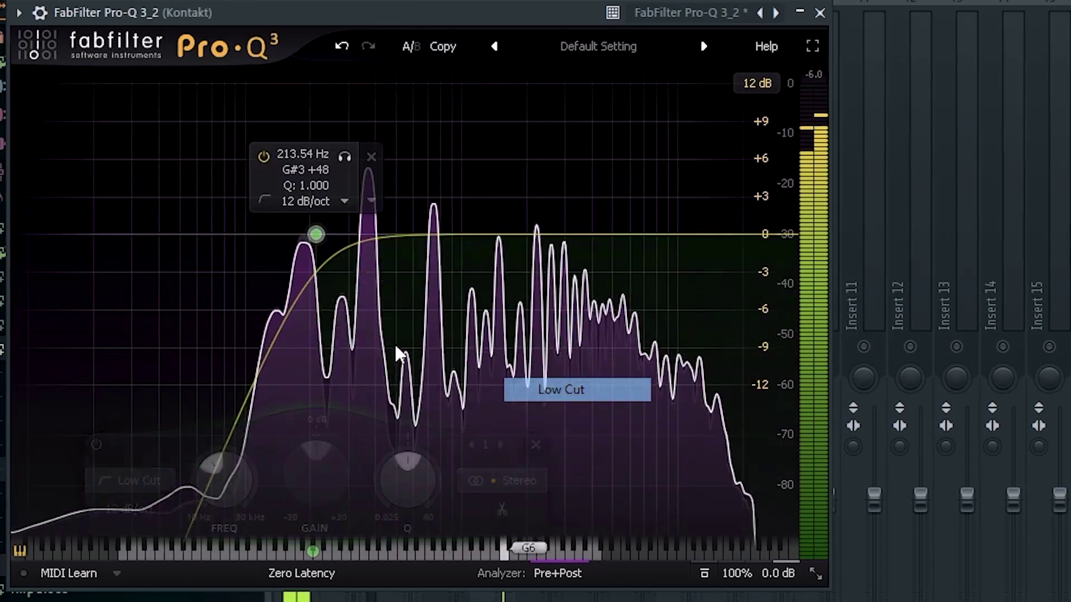
pyautogui.scroll(3, 306, 238)
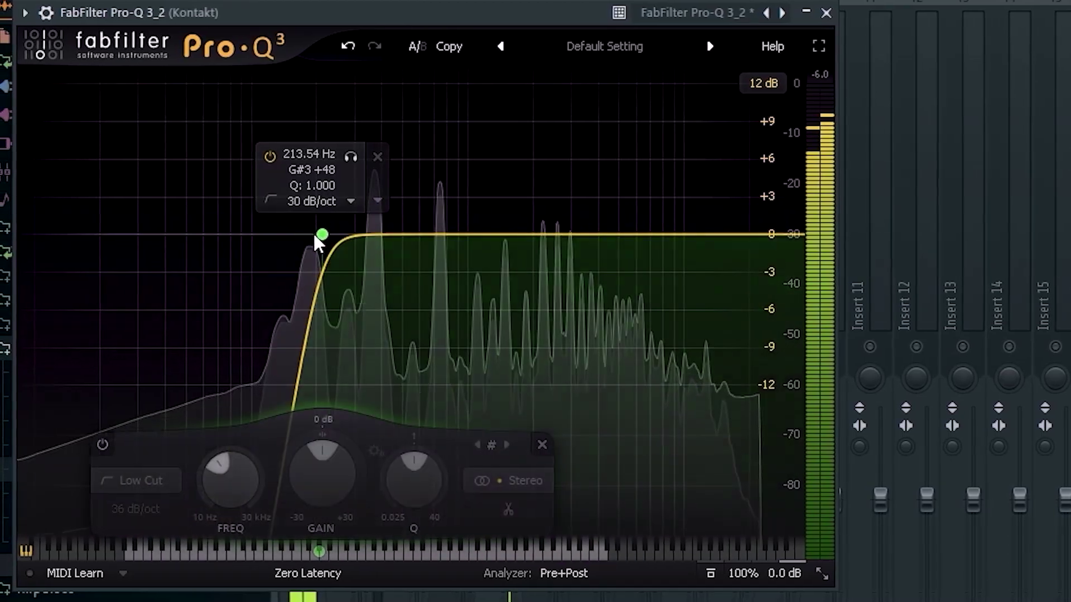
pyautogui.moveTo(316, 235); pyautogui.dragTo(350, 241)
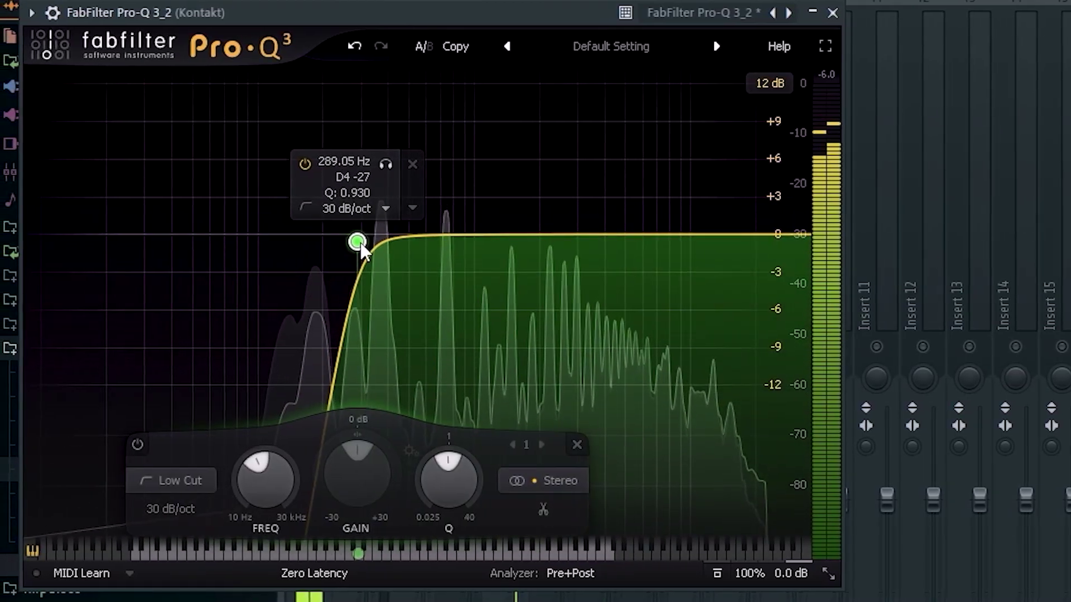
pyautogui.scroll(1, 350, 241)
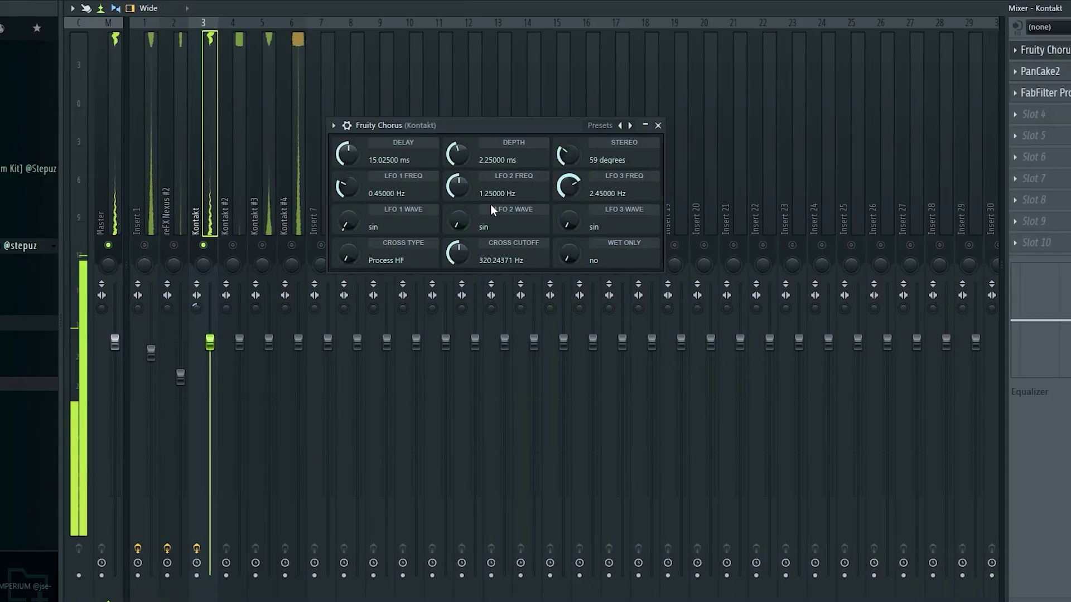
# Lower the Kontakt channel's volume fader and review the low cut in its Pro-Q 3.
pyautogui.moveTo(212, 350); pyautogui.dragTo(211, 369)
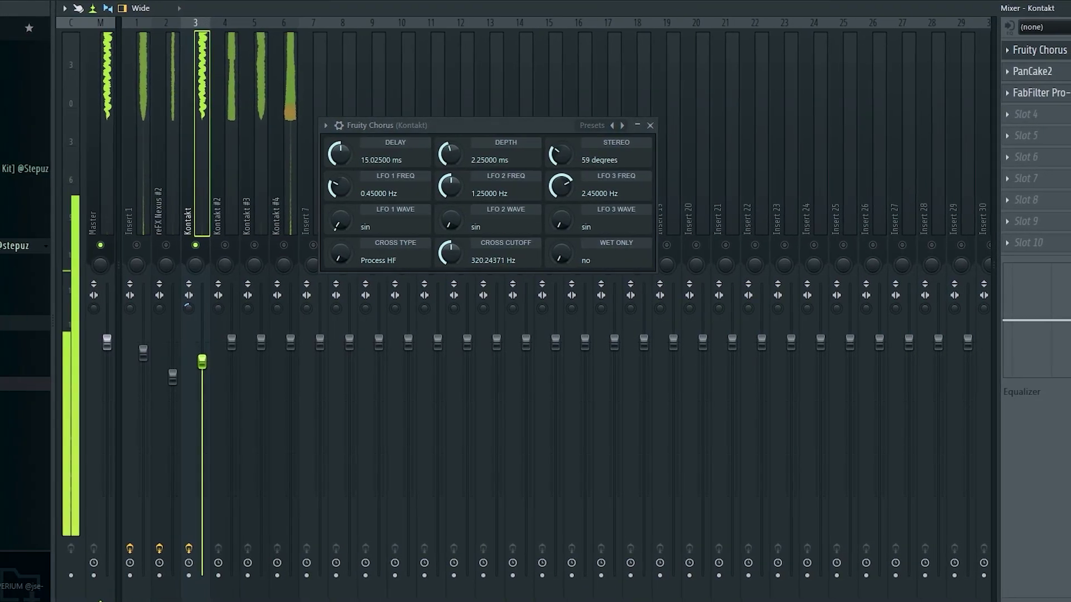
pyautogui.click(1062, 93)
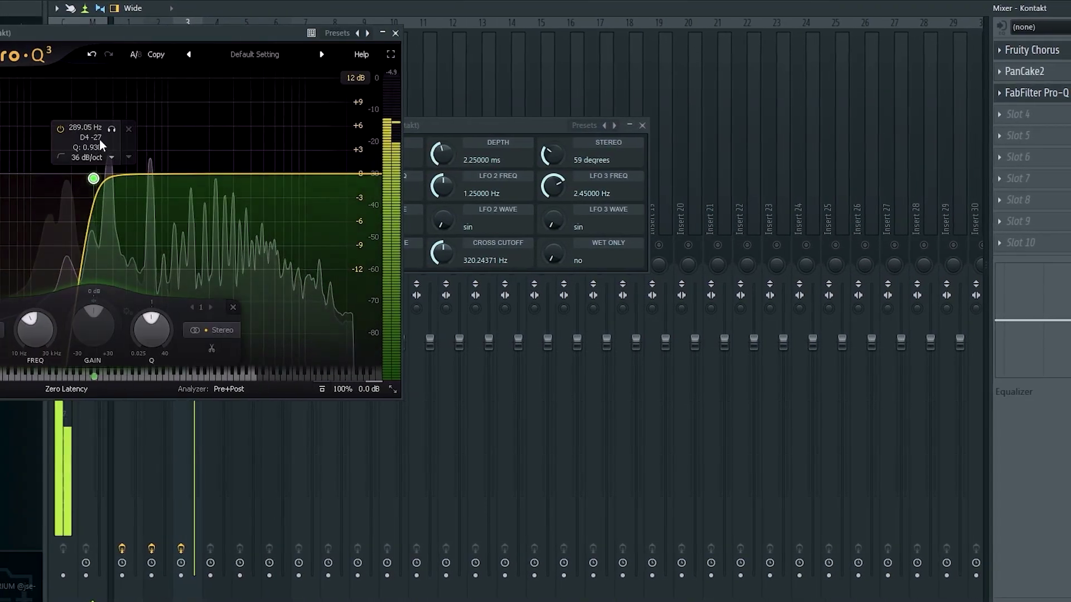
pyautogui.click(392, 33)
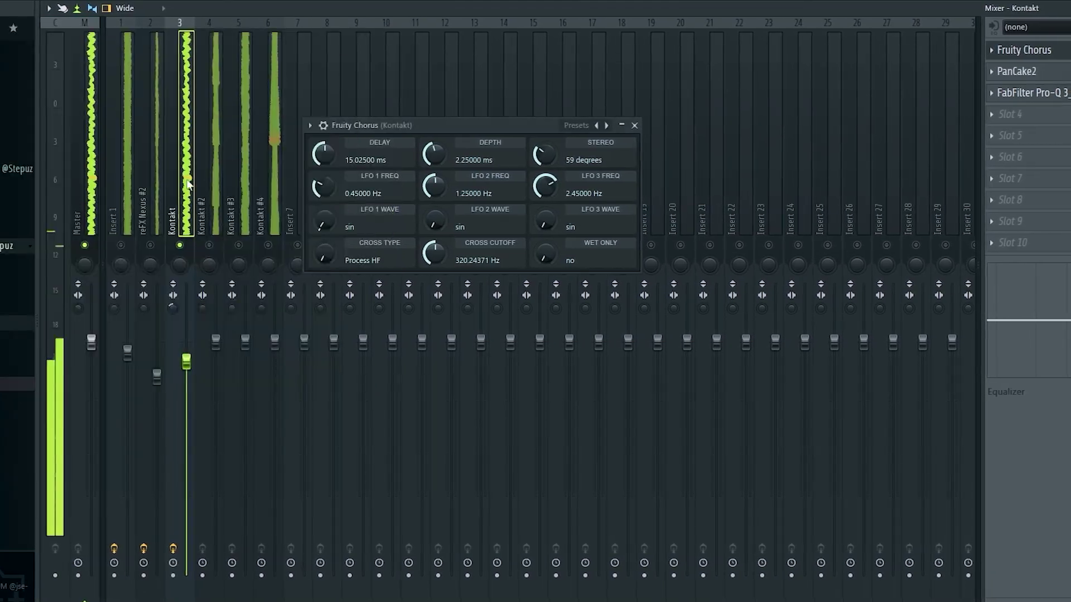
# Unmute the Kontakt #2, Kontakt #3 and Kontakt #4 mixer channels.
pyautogui.click(205, 246)
pyautogui.click(234, 245)
pyautogui.click(265, 245)
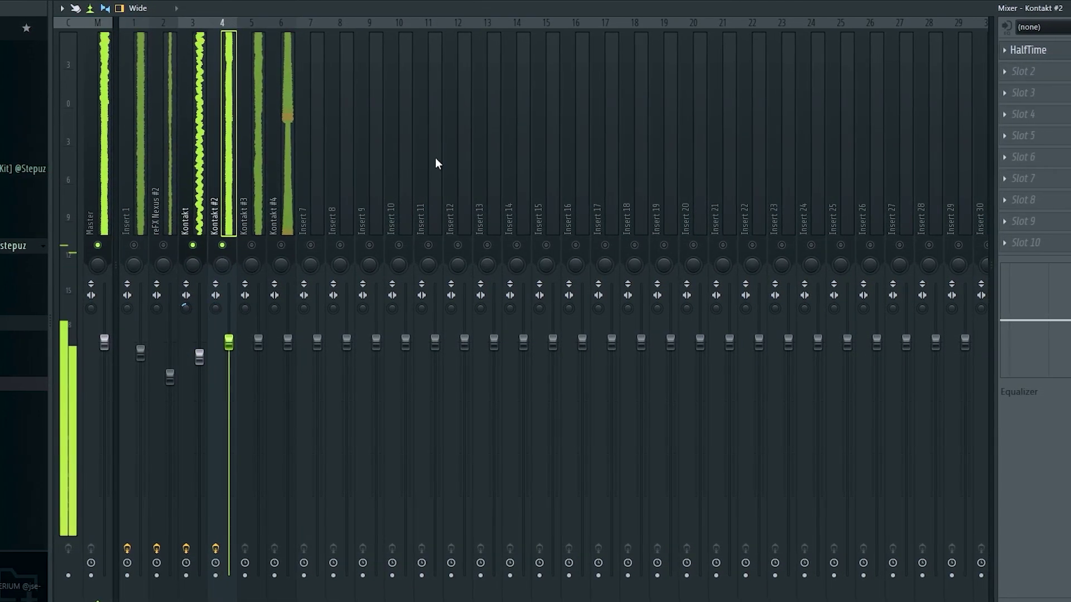
# Try to add an effect in the second slot of the Kontakt #2 channel.
pyautogui.click(1056, 76)
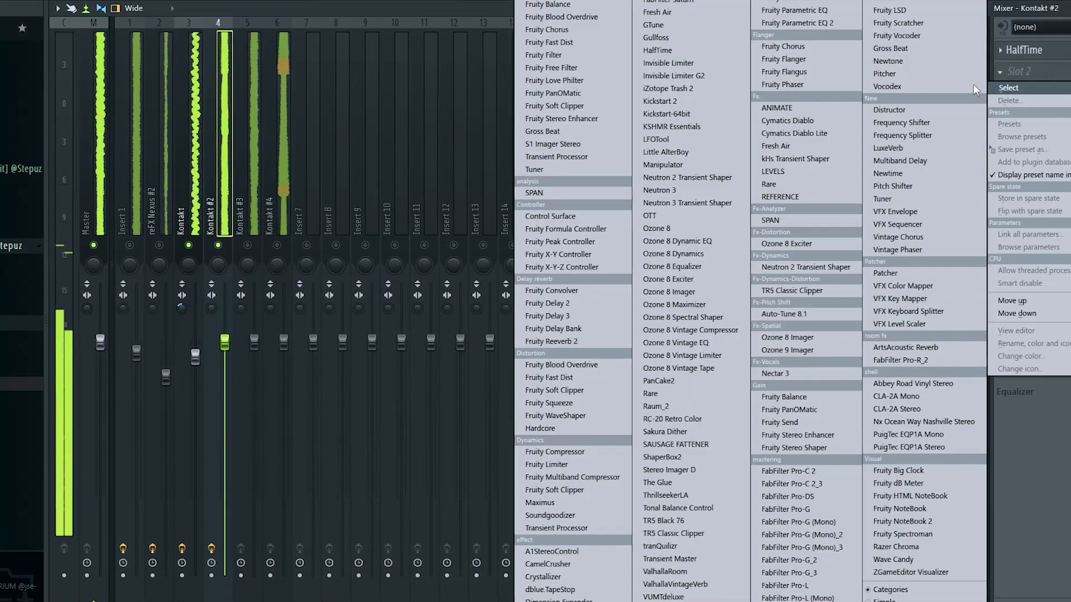
pyautogui.click(152, 250)
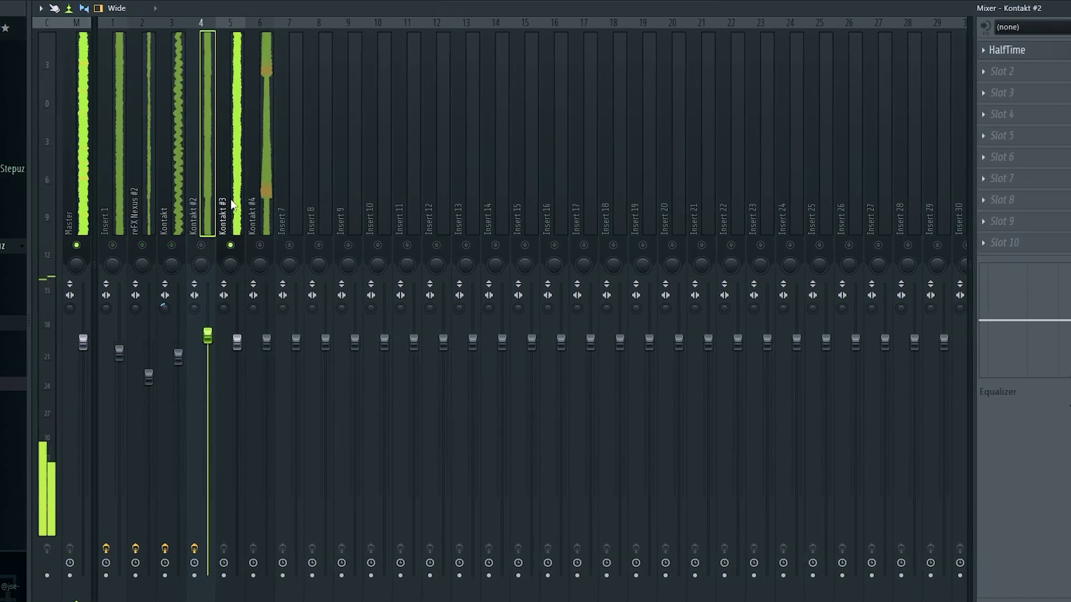
# Add FabFilter Pro-Q 3 to the Kontakt #3 channel with a 30 dB/oct low cut at about 286 Hz.
pyautogui.click(985, 69)
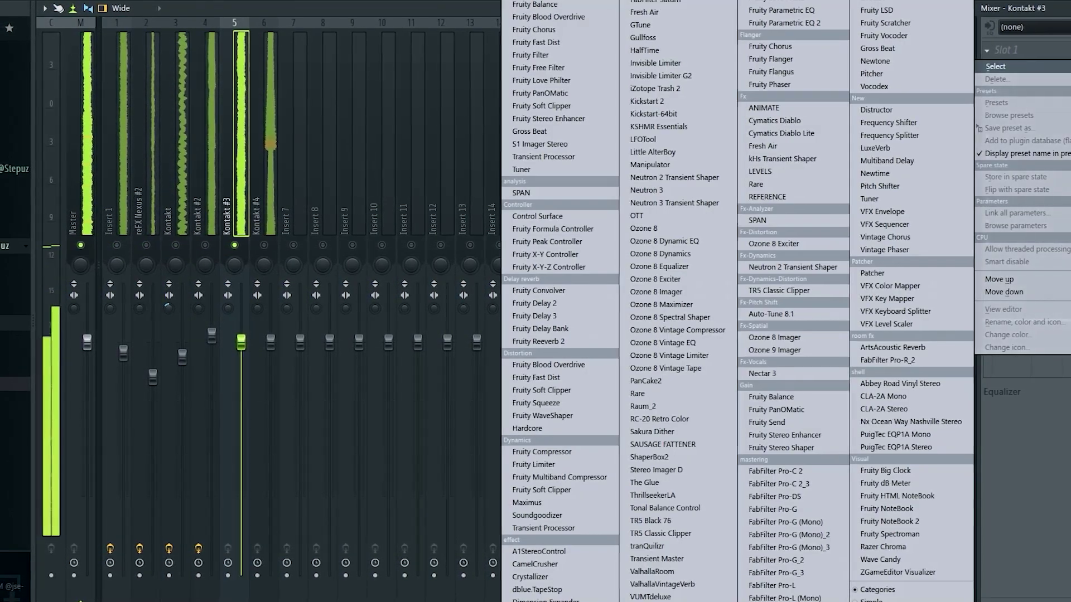
pyautogui.click(664, 22)
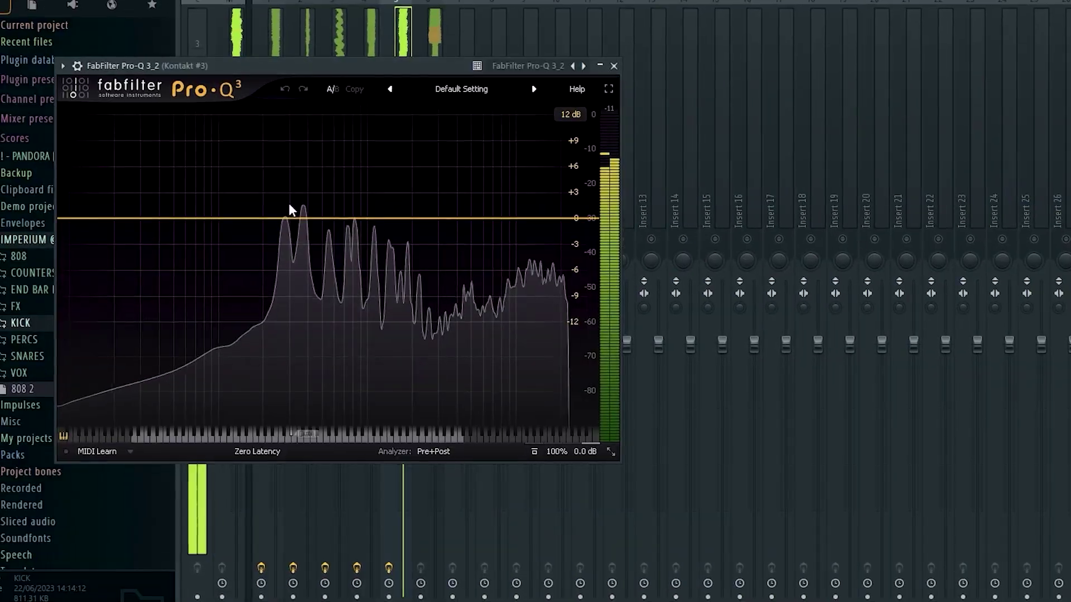
pyautogui.doubleClick(278, 224)
pyautogui.rightClick(278, 223)
pyautogui.moveTo(314, 288)
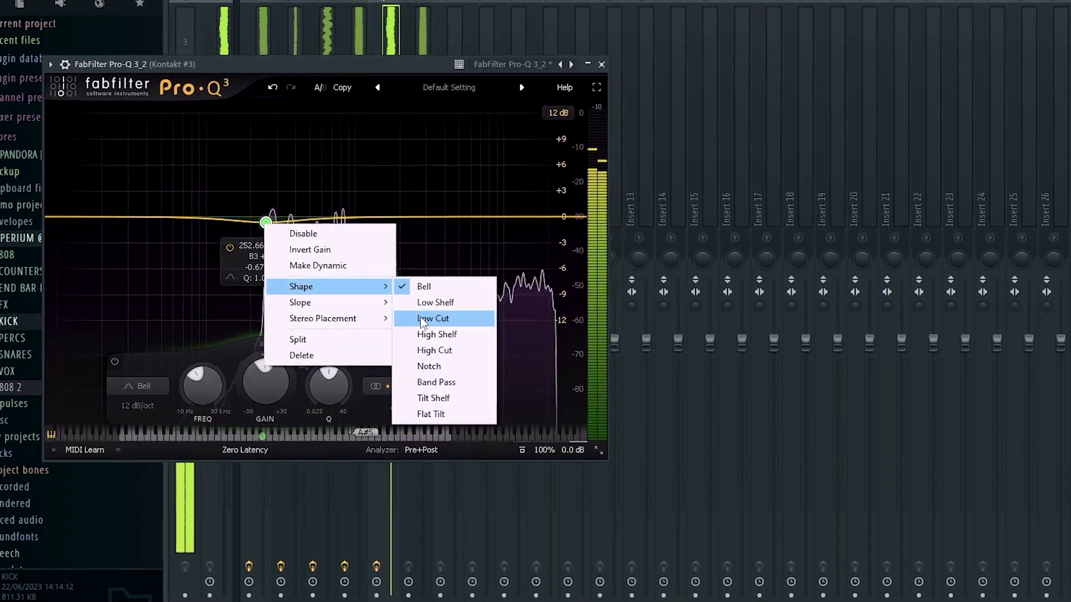
pyautogui.click(433, 318)
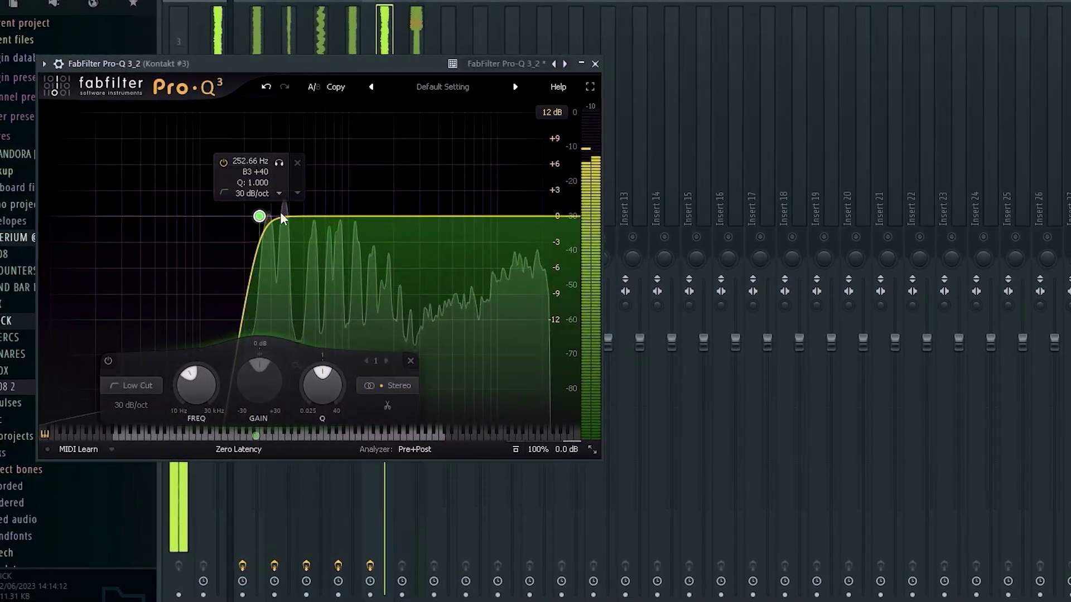
pyautogui.moveTo(261, 233); pyautogui.dragTo(259, 233)
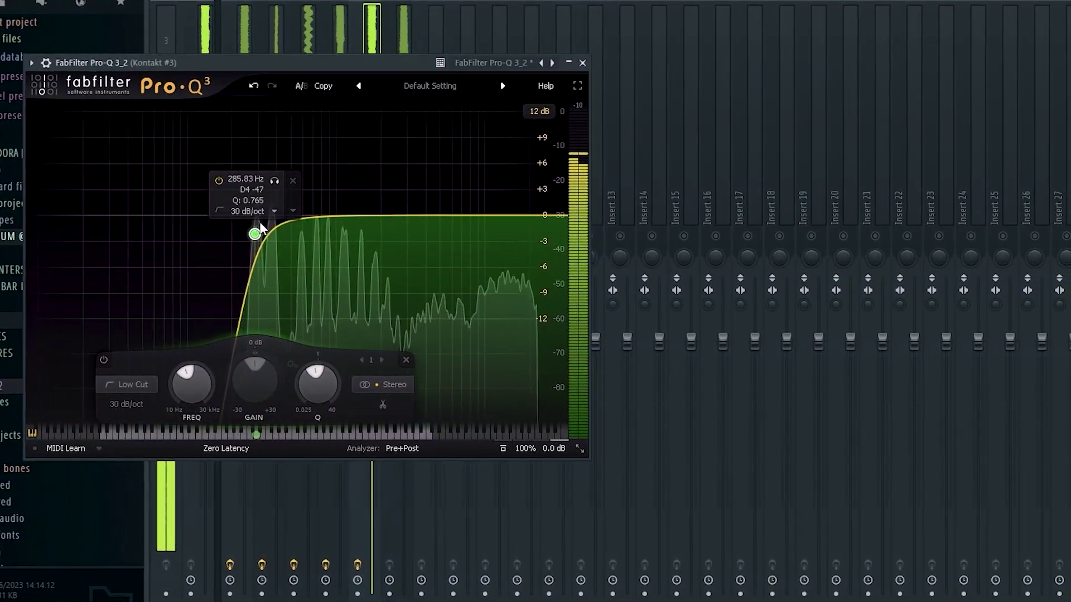
# Brighten Kontakt #3 in Pro-Q 3 with a +2.43 dB bell near 8.6 kHz, a +3.10 dB high shelf and a slight upper-mid boost.
pyautogui.click(473, 215)
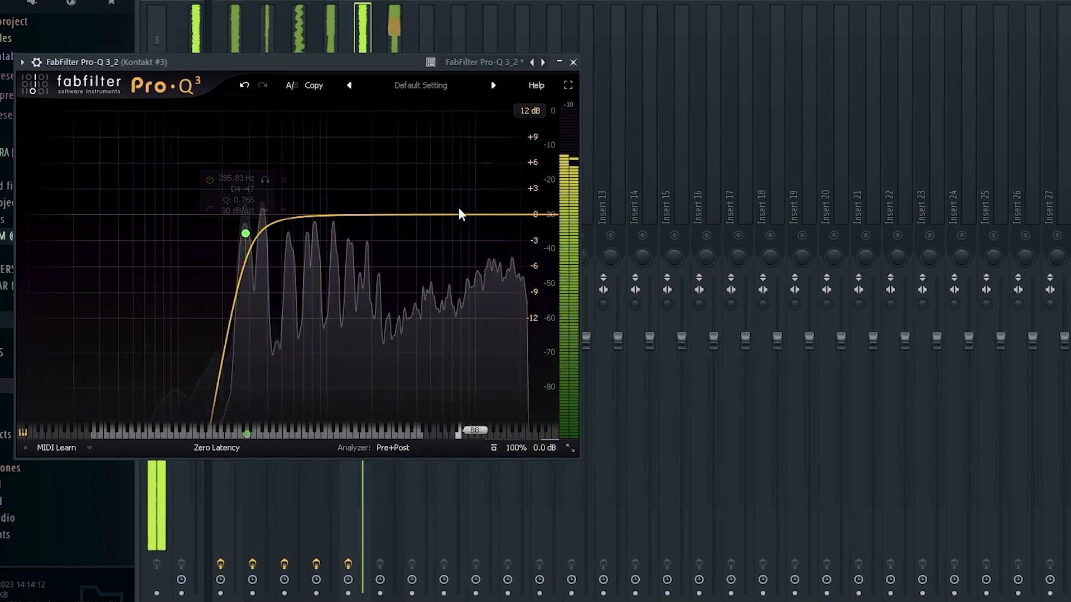
pyautogui.moveTo(464, 214); pyautogui.dragTo(509, 200)
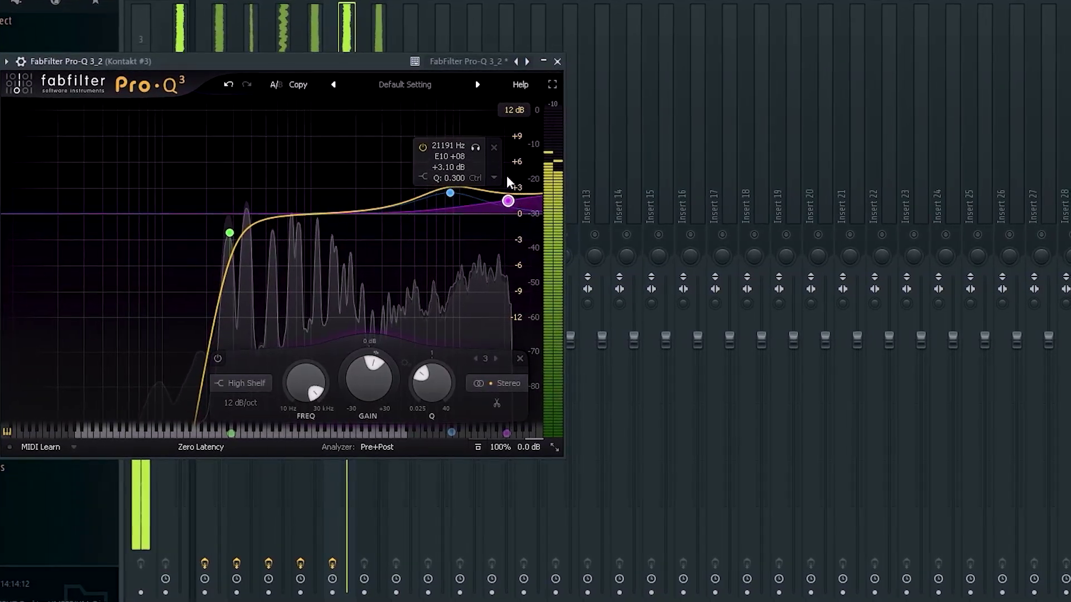
pyautogui.click(375, 208)
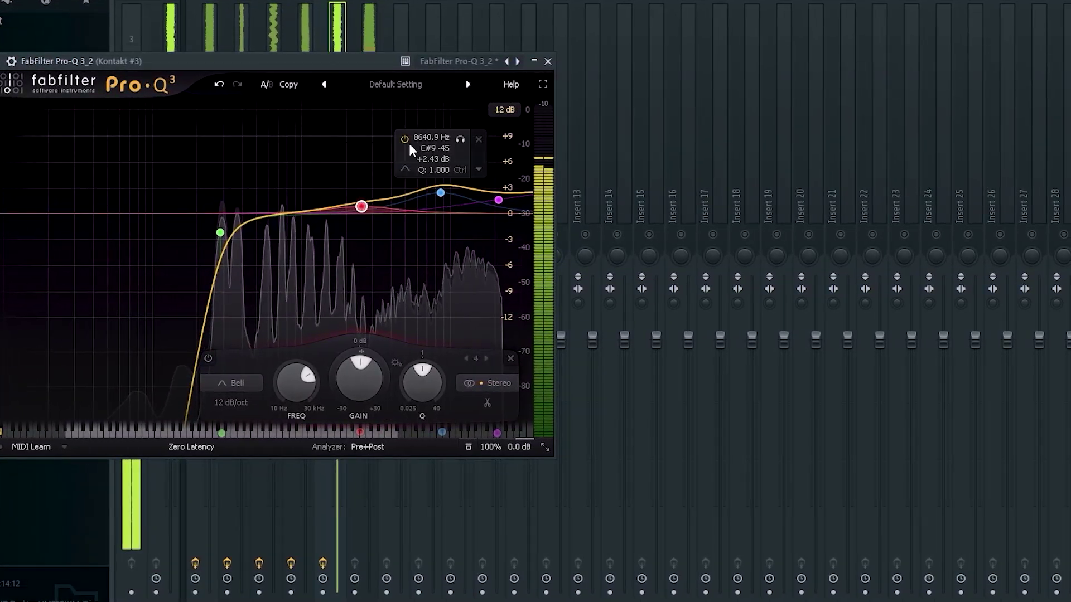
pyautogui.click(220, 232)
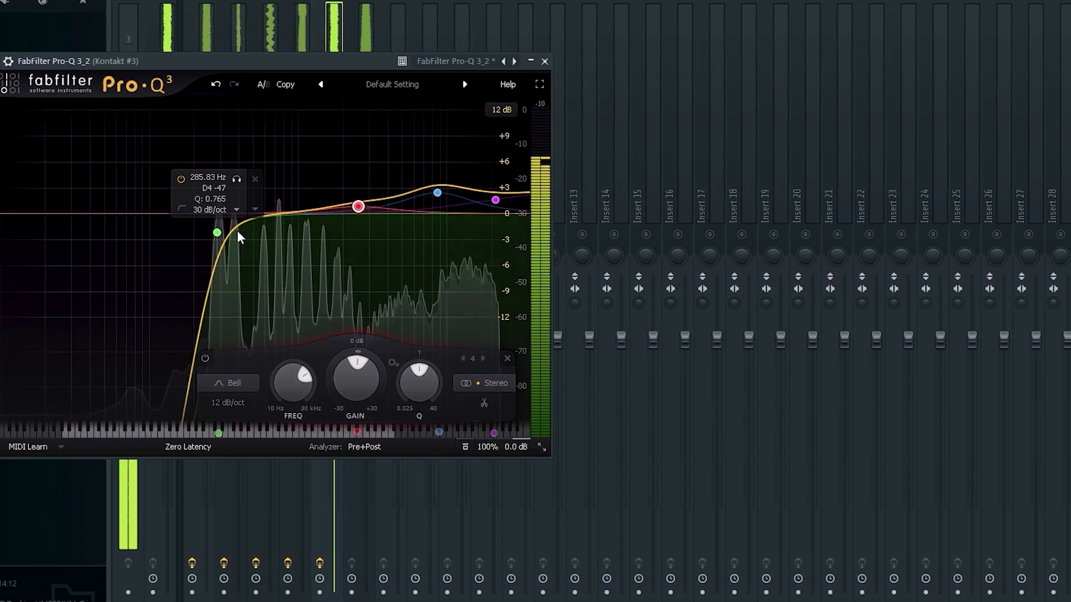
pyautogui.click(548, 61)
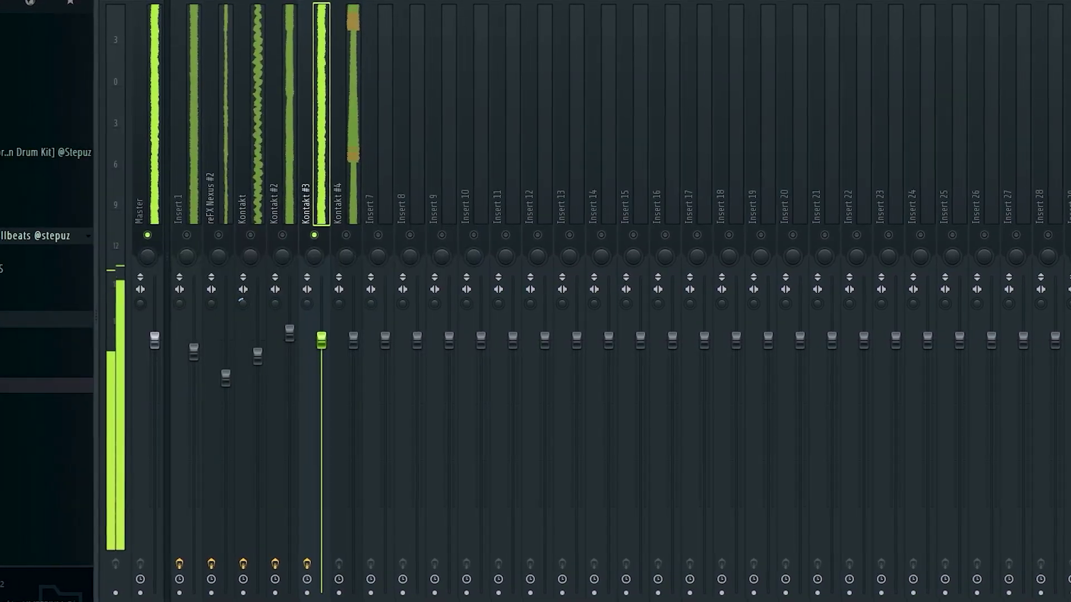
# Add Fruity Chorus to the Kontakt #3 channel with its default settings.
pyautogui.click(1064, 50)
pyautogui.click(648, 8)
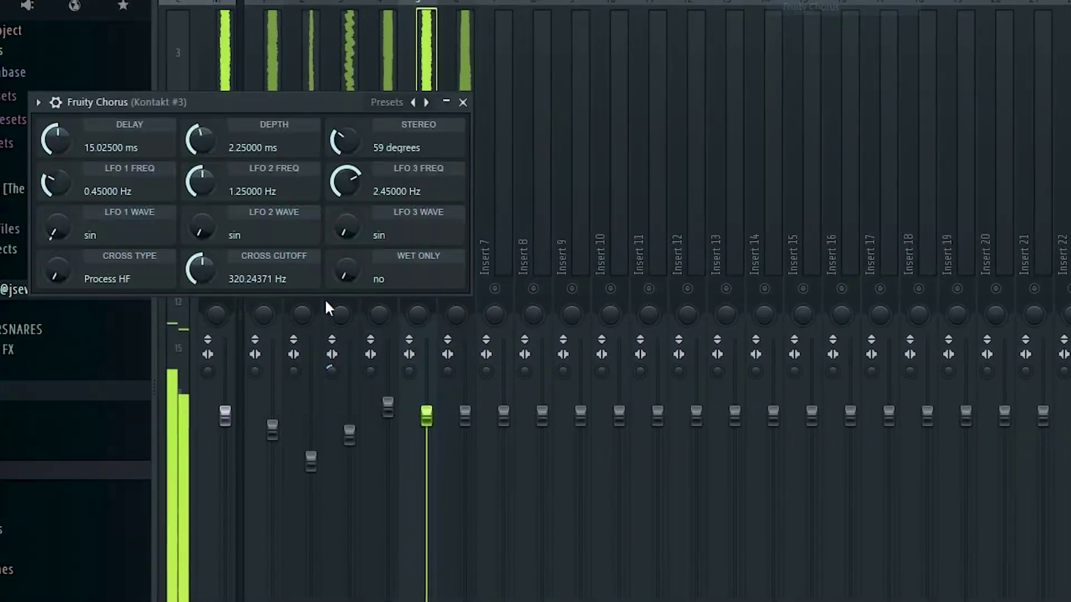
pyautogui.click(365, 84)
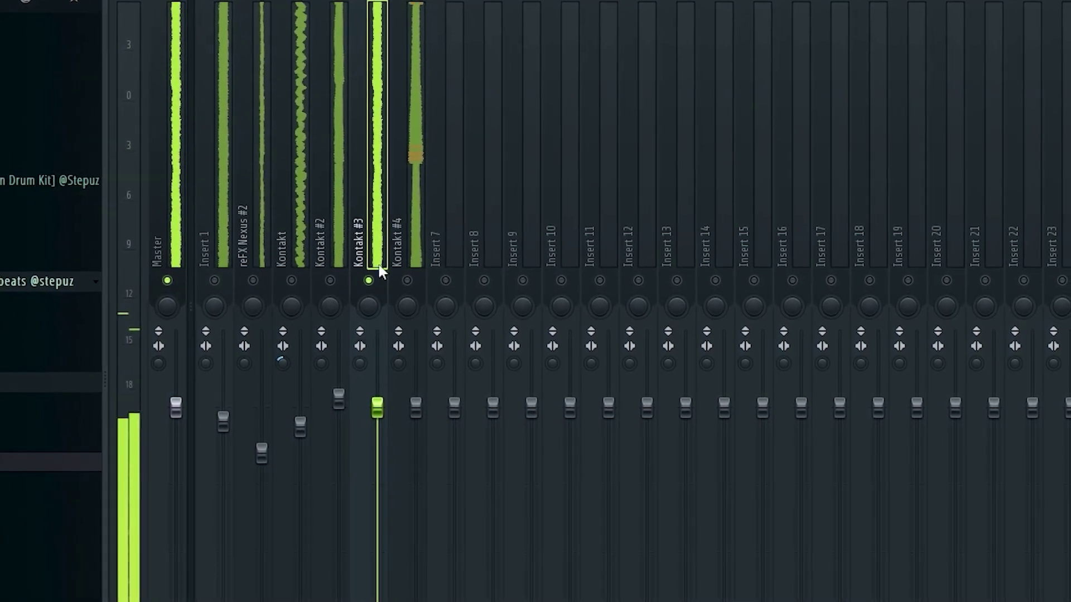
# Add PanCake2 to the Kontakt #3 channel and set its beat-synced panning cycle to 4 Bars.
pyautogui.click(1065, 167)
pyautogui.click(881, 464)
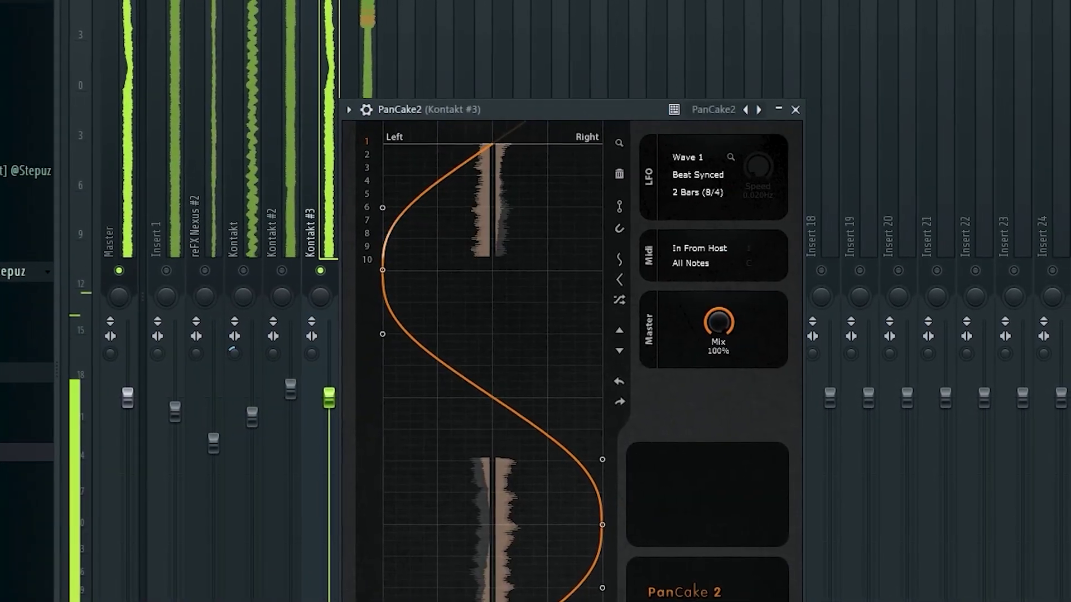
pyautogui.click(692, 195)
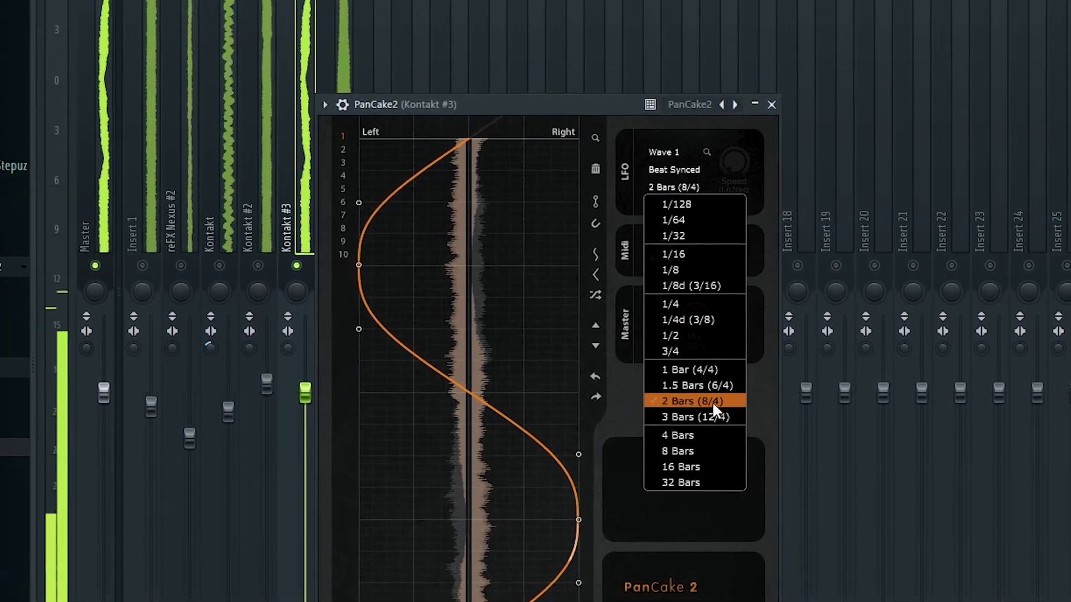
pyautogui.click(685, 436)
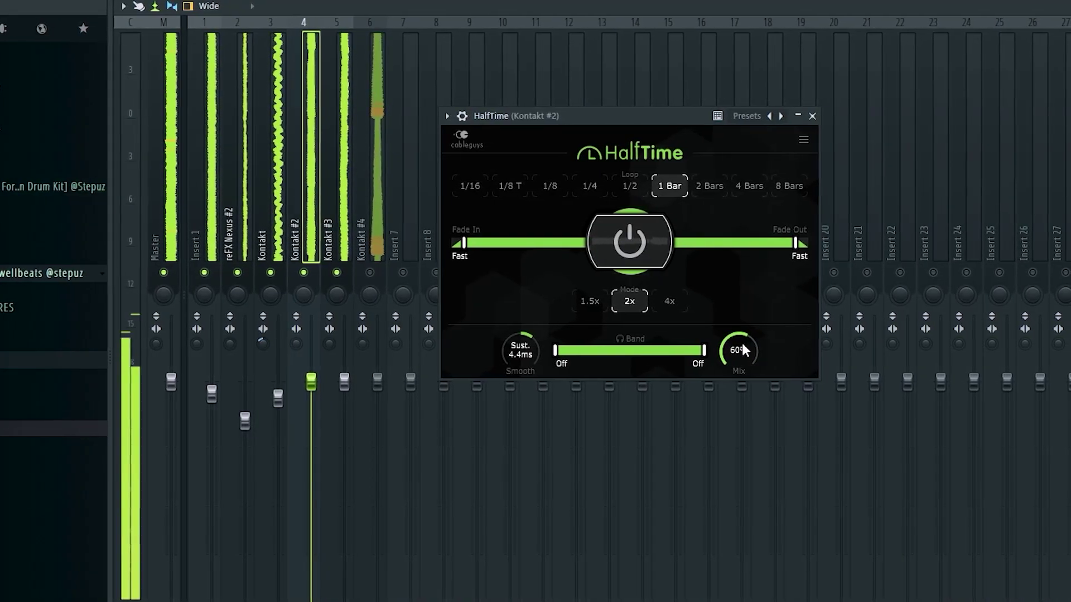
# Adjust the HalfTime mix amount on the Kontakt #2 channel.
pyautogui.scroll(-3, 746, 349)
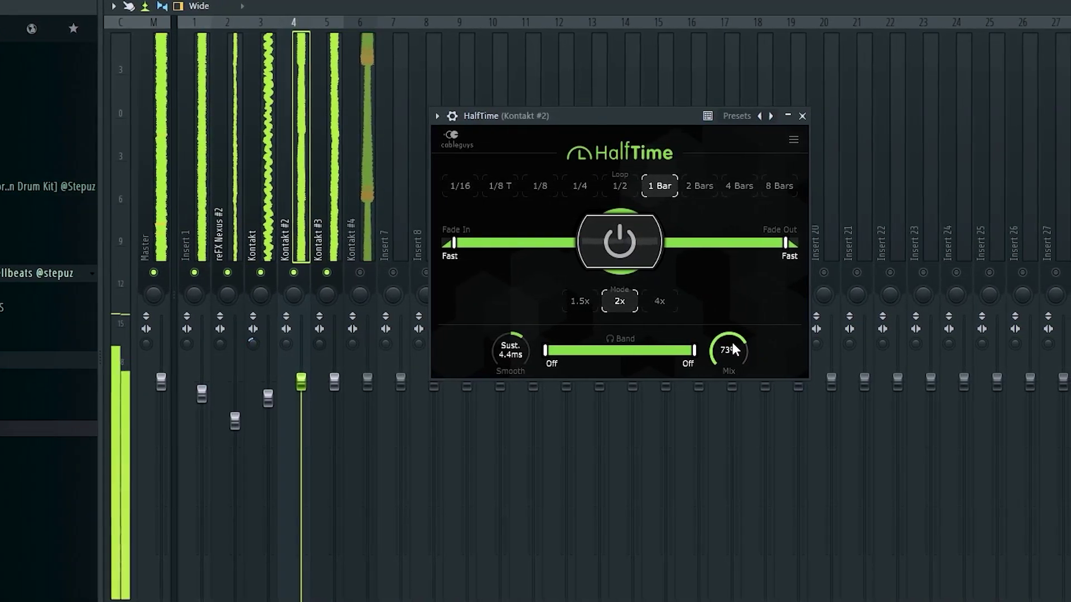
pyautogui.scroll(5, 732, 350)
pyautogui.click(795, 117)
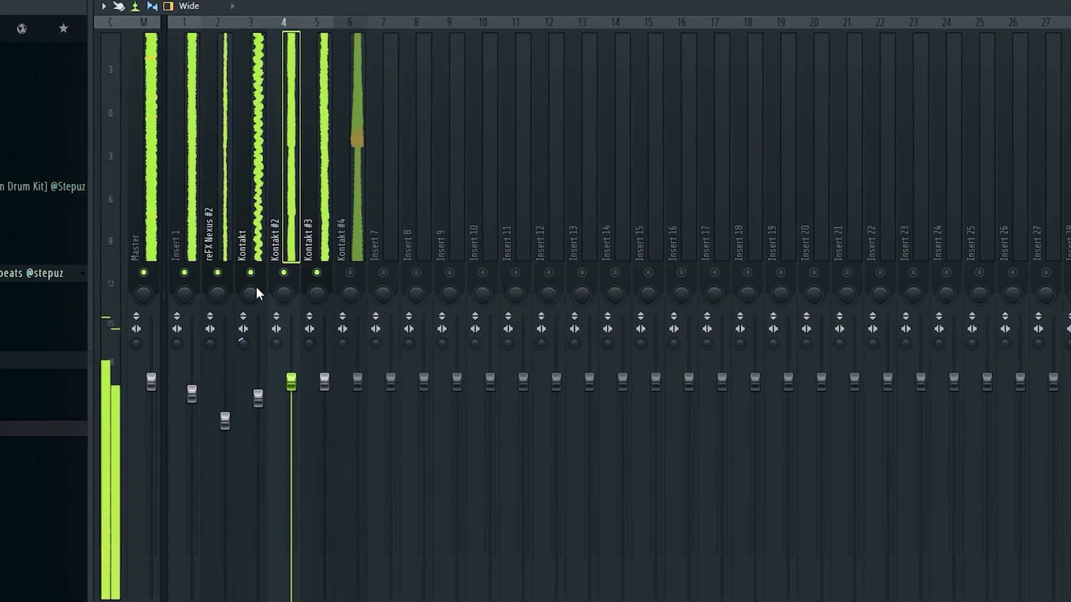
# Unmute the Kontakt #4 channel and lower its volume fader.
pyautogui.click(343, 273)
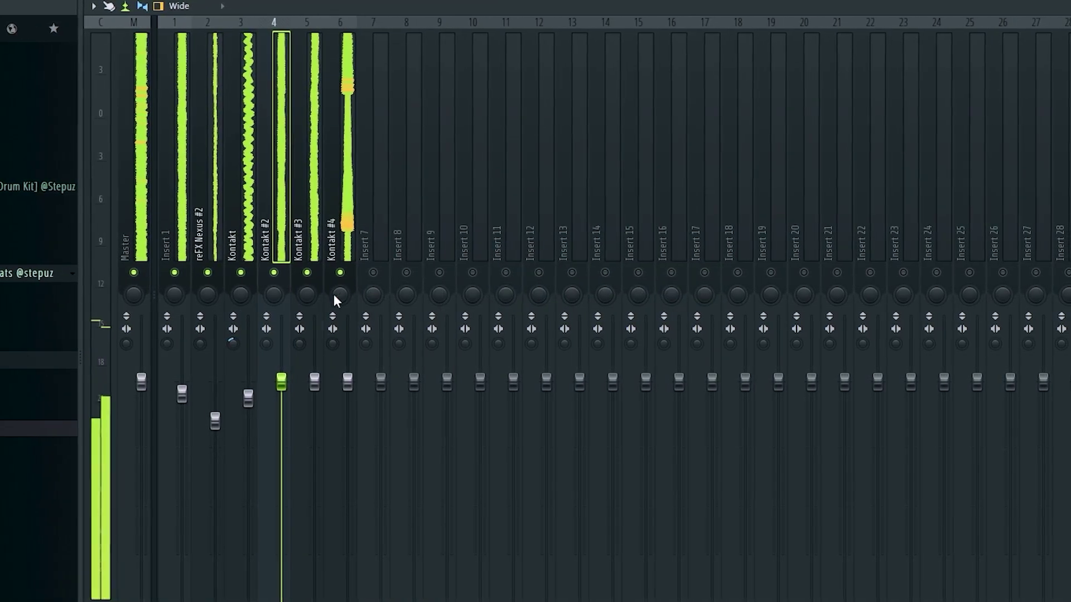
pyautogui.moveTo(215, 436); pyautogui.dragTo(215, 429)
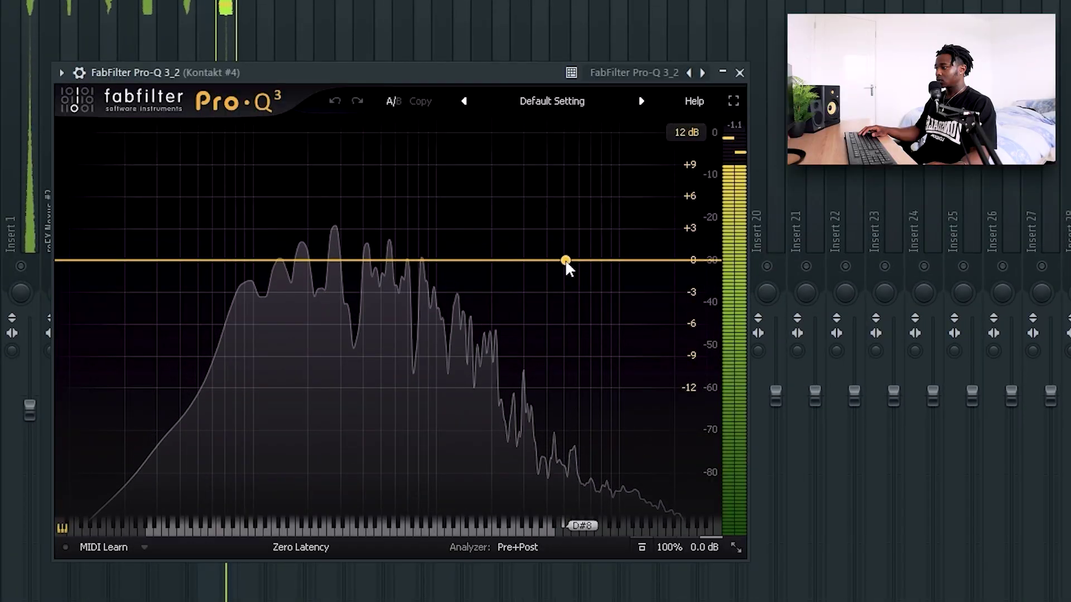
# Add a 30 dB/oct high cut in Kontakt #4's Pro-Q 3 and lower its frequency while auditioning the band.
pyautogui.click(566, 268)
pyautogui.rightClick(567, 269)
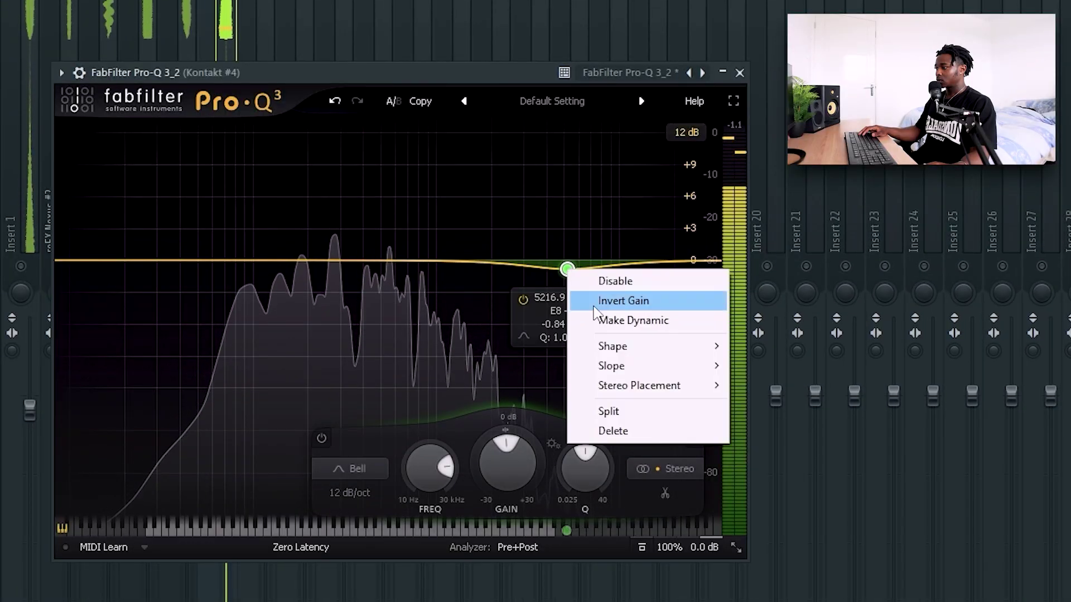
pyautogui.click(776, 425)
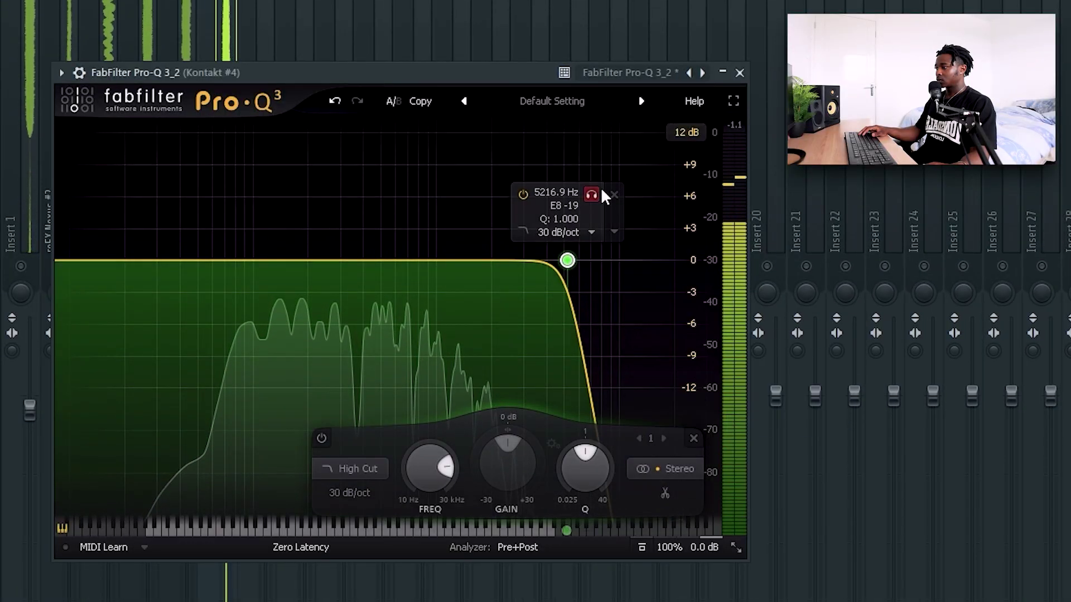
pyautogui.moveTo(593, 197); pyautogui.dragTo(566, 200)
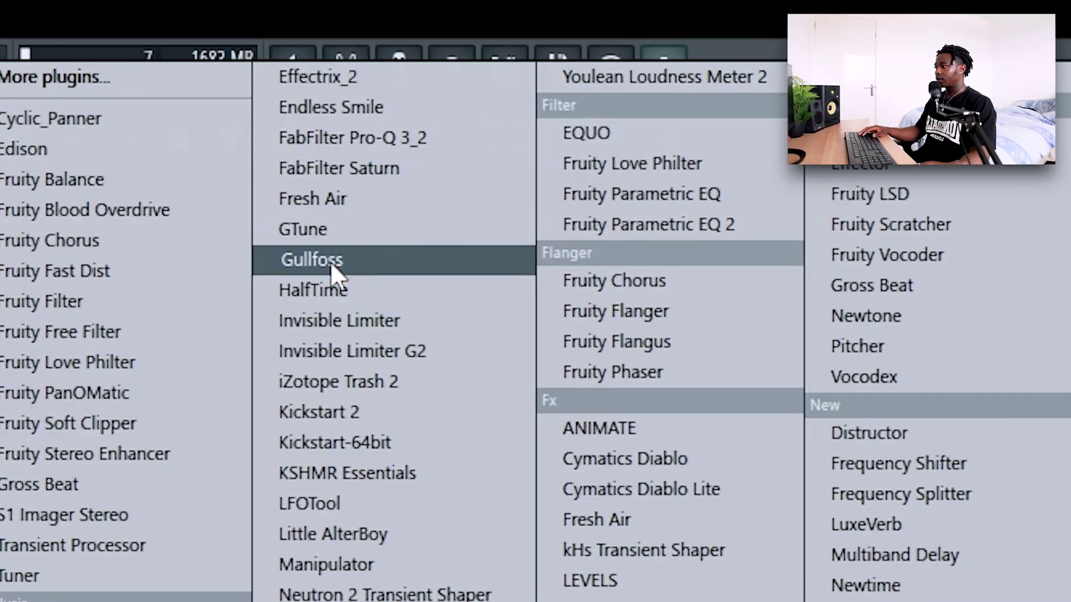
# Load Gullfoss on the Master channel and adjust its settings during playback.
pyautogui.click(332, 259)
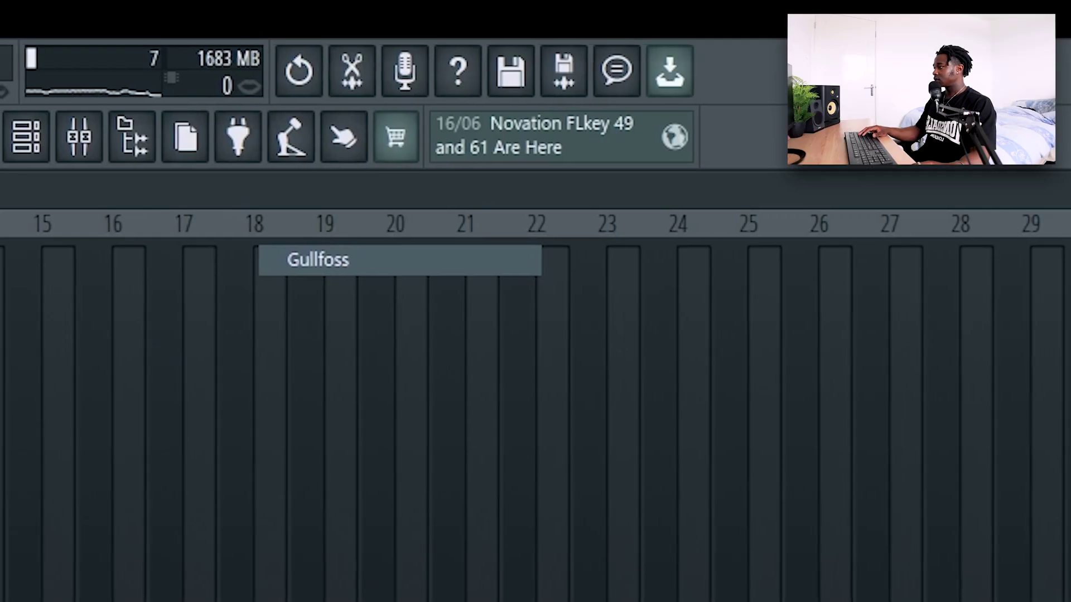
pyautogui.moveTo(48, 36); pyautogui.dragTo(356, 18)
pyautogui.moveTo(296, 69); pyautogui.dragTo(436, 63)
pyautogui.press('space')
pyautogui.moveTo(460, 115); pyautogui.dragTo(474, 47)
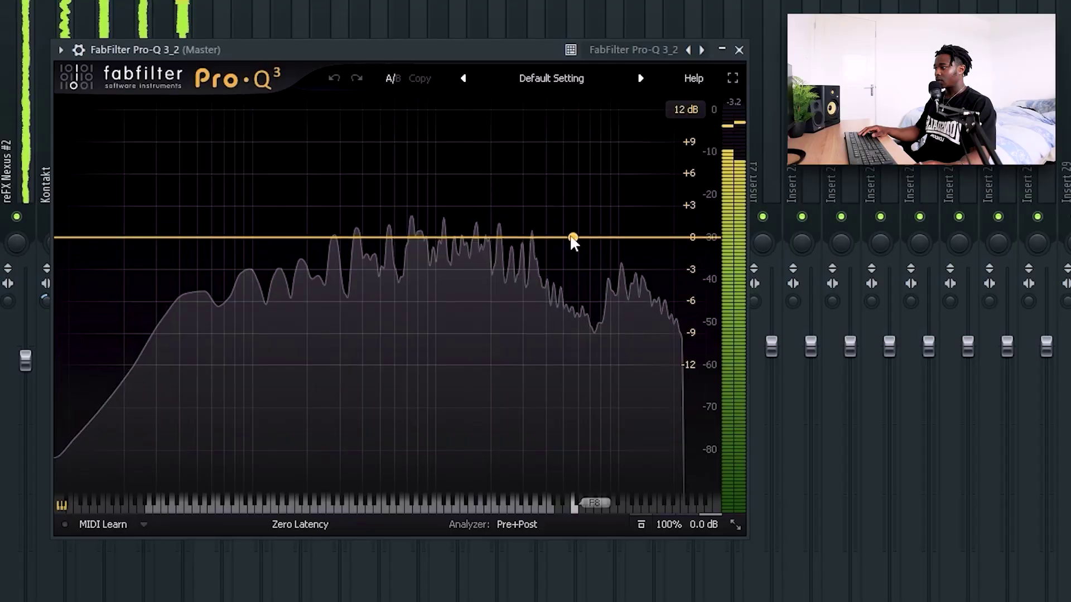
# Shape the Master's Pro-Q 3 with a +1.51 dB bell near 8.5 kHz, a low-end cut of about 2 dB and a slight upper-mid boost.
pyautogui.moveTo(584, 239); pyautogui.dragTo(604, 230)
pyautogui.moveTo(187, 250); pyautogui.dragTo(192, 265)
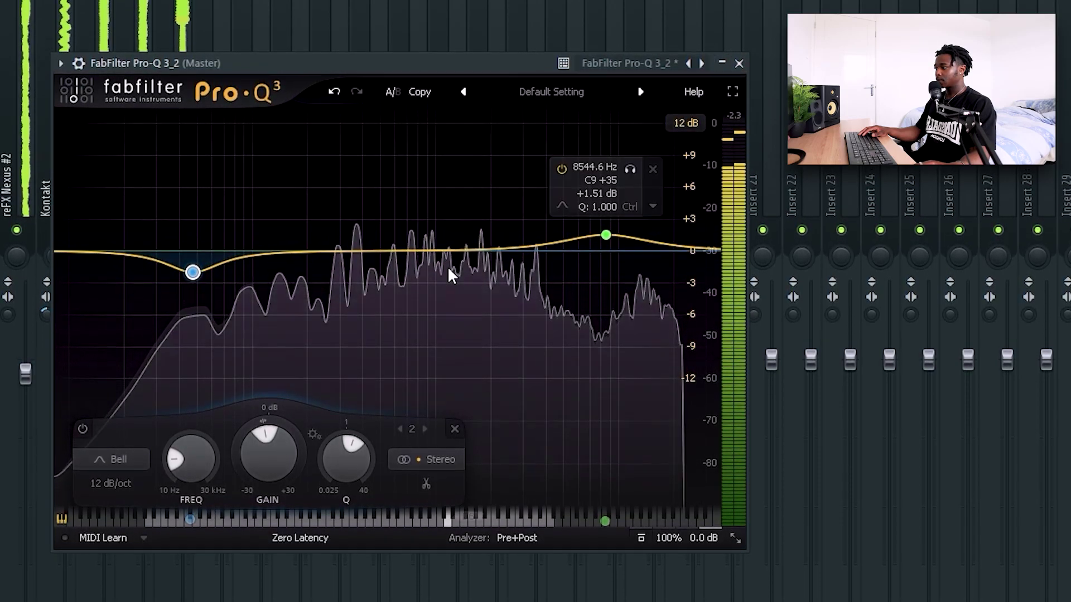
pyautogui.moveTo(496, 248); pyautogui.dragTo(498, 231)
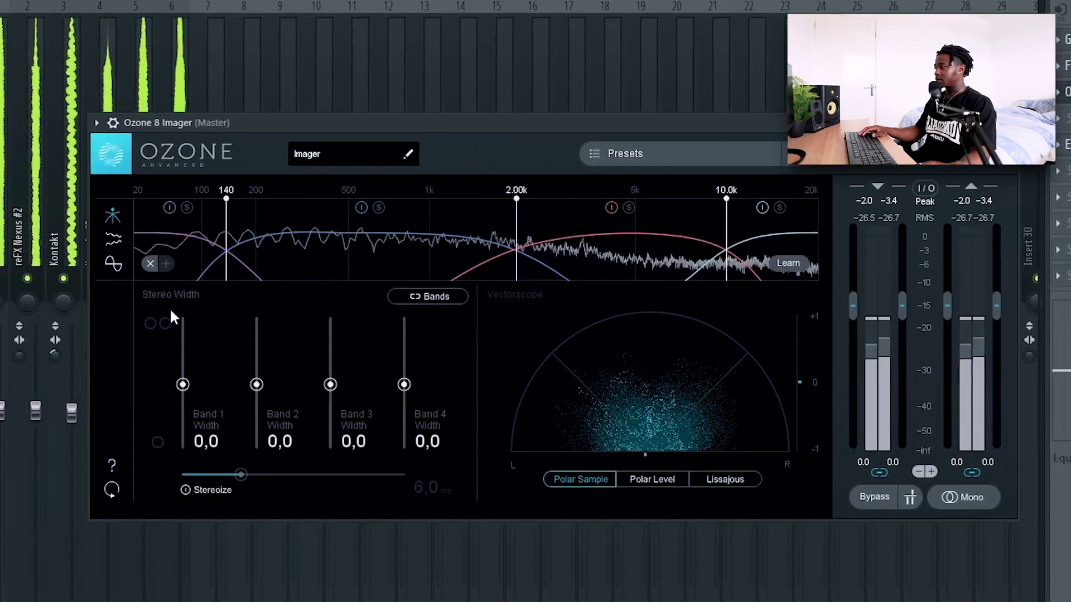
# Set the Master's Ozone 8 Imager widths to -34.2 for Band 1, -6.3 for Band 2 and 59.5 for Band 4.
pyautogui.click(184, 209)
pyautogui.moveTo(181, 394); pyautogui.dragTo(182, 404)
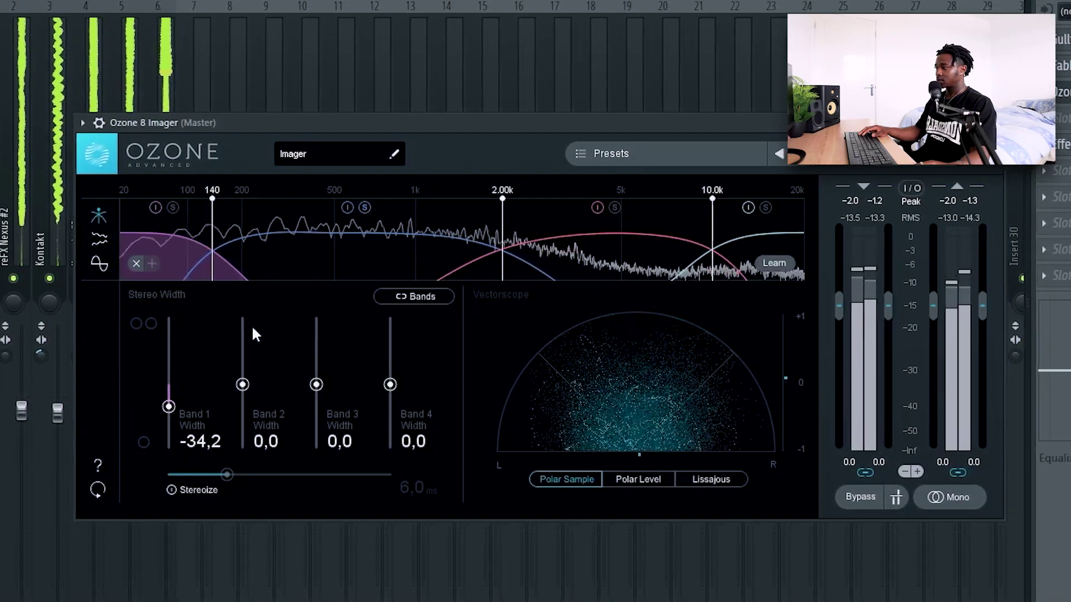
pyautogui.moveTo(240, 384); pyautogui.dragTo(241, 389)
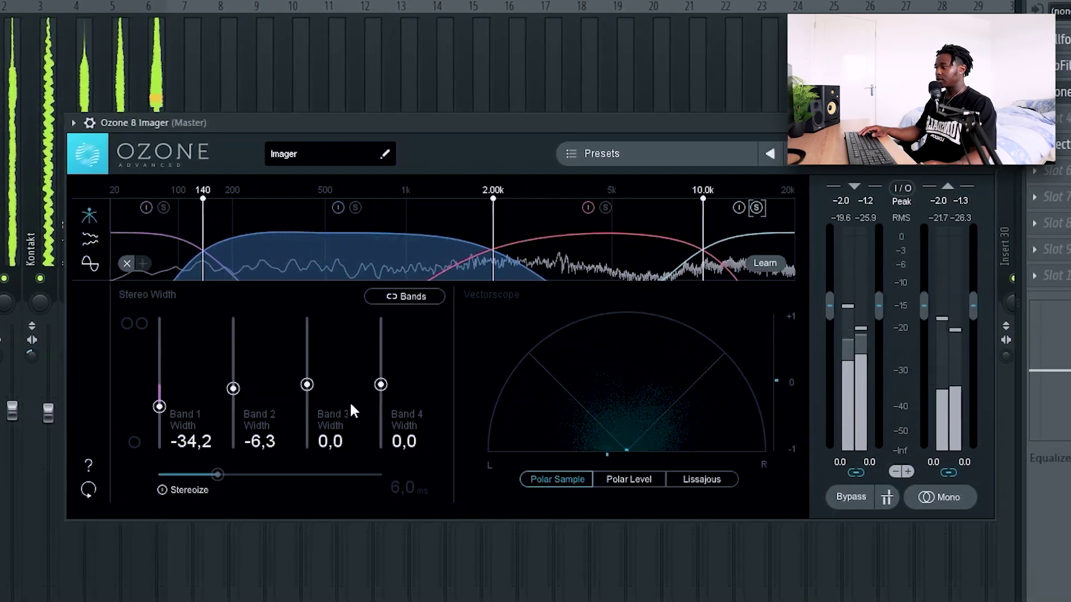
pyautogui.moveTo(380, 385); pyautogui.dragTo(386, 355)
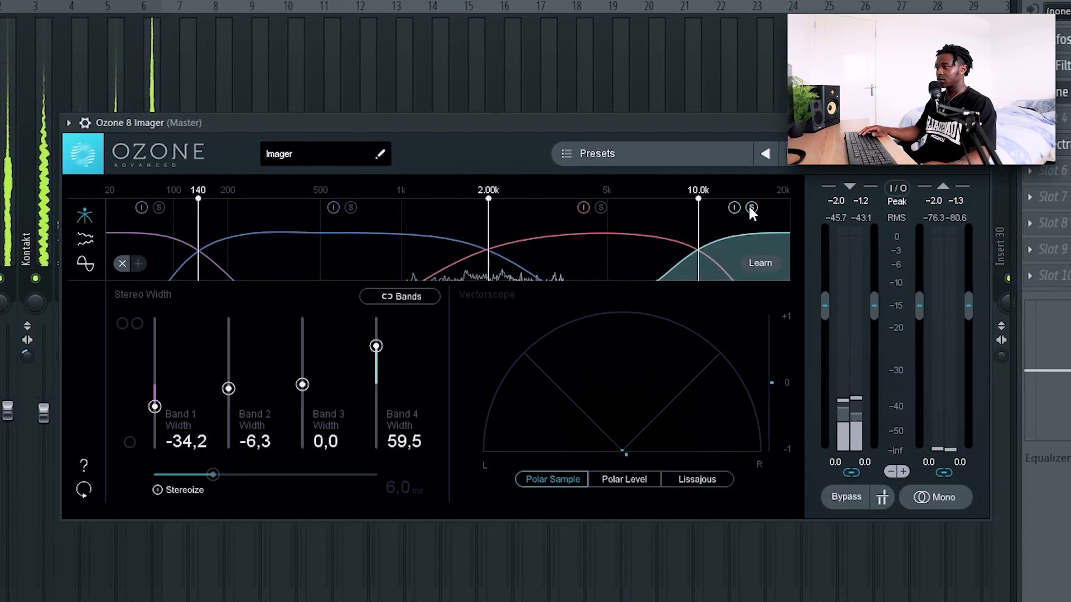
pyautogui.click(751, 207)
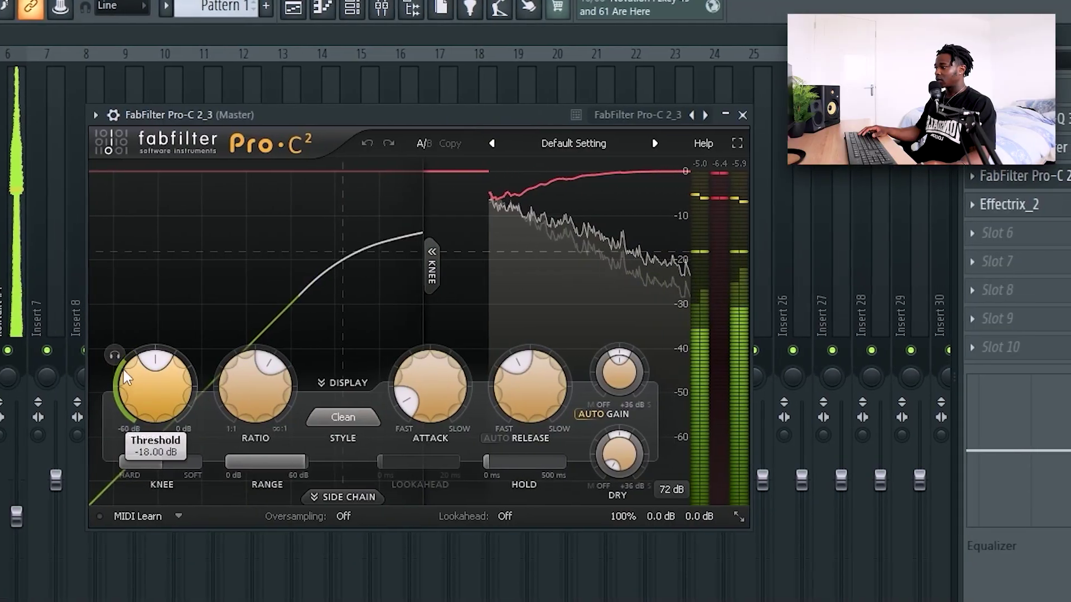
# Set the threshold of the Master's Pro-C 2 to about -23.17 dB and raise its output gain.
pyautogui.moveTo(162, 391)
pyautogui.mouseDown()
pyautogui.moveTo(132, 373)
pyautogui.moveTo(161, 402)
pyautogui.mouseUp()
pyautogui.moveTo(322, 384); pyautogui.dragTo(319, 391)
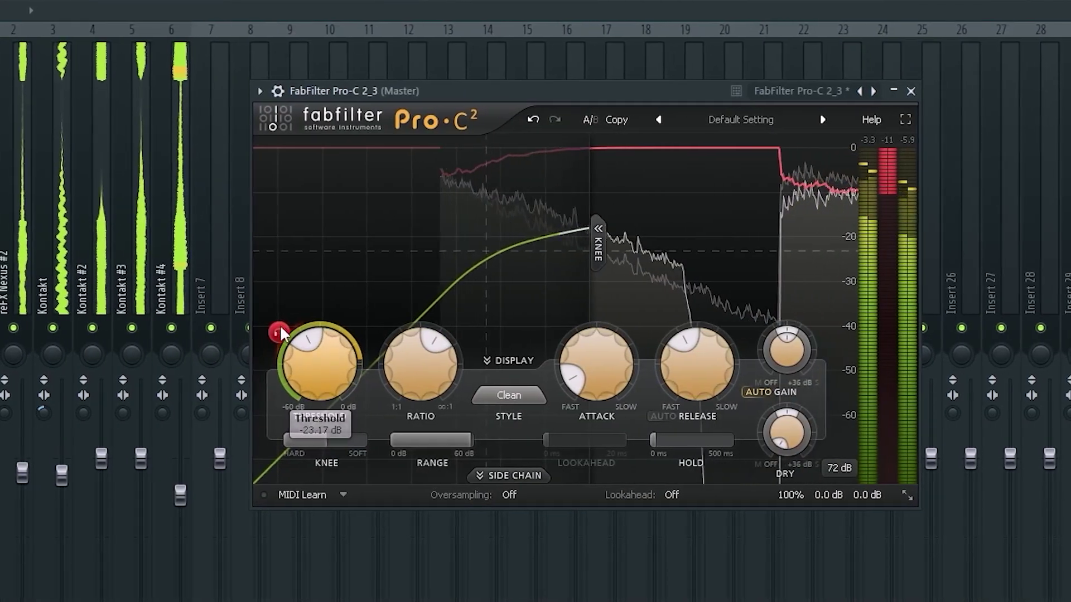
pyautogui.click(283, 333)
pyautogui.click(283, 333)
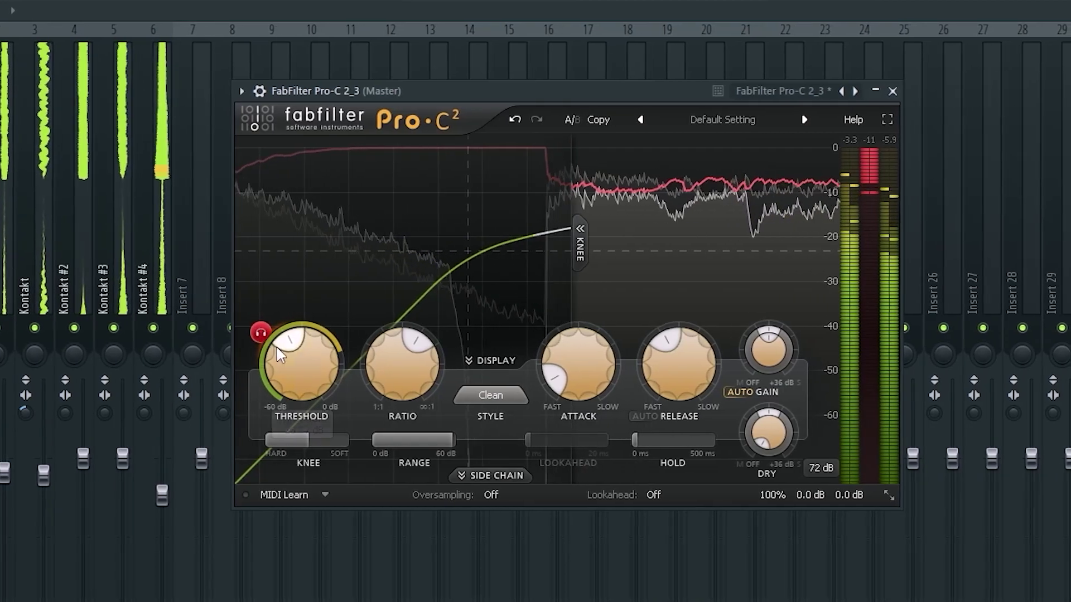
pyautogui.moveTo(768, 354); pyautogui.dragTo(756, 309)
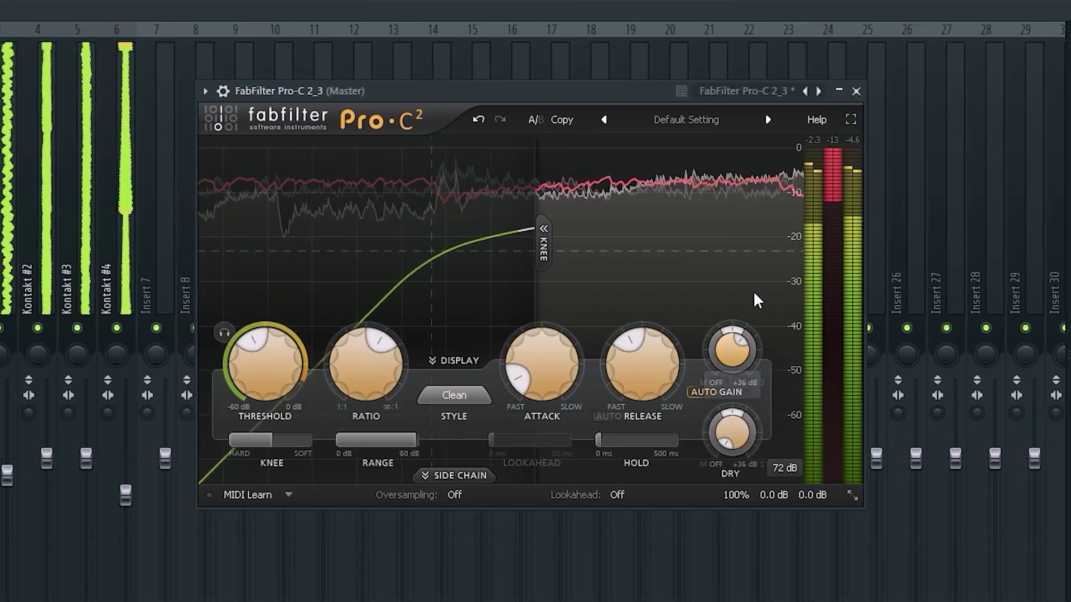
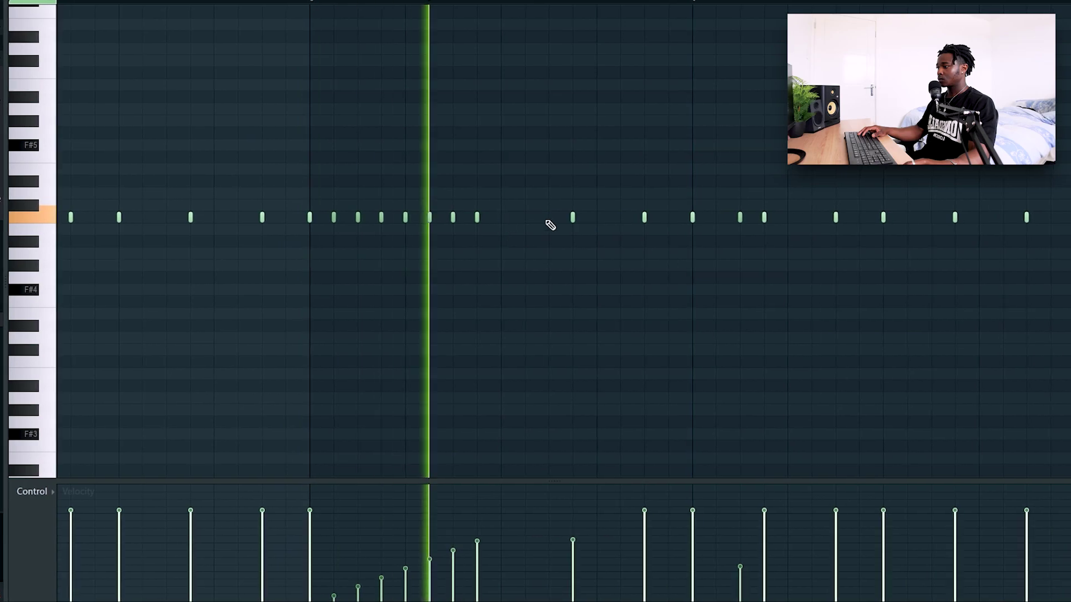
# Redraw the velocities of the fast seven-note run in the piano roll as a descending ramp.
pyautogui.moveTo(337, 519); pyautogui.dragTo(535, 583)
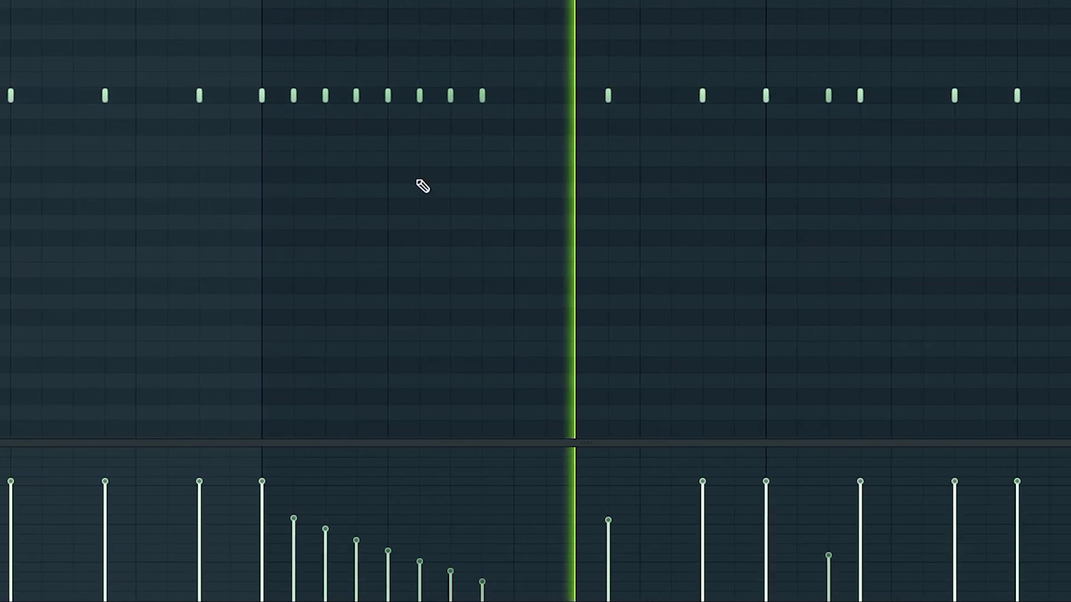
# Add lower-pitched countersnare hits toward the end of the second four bars, at reduced velocities.
pyautogui.click(474, 352)
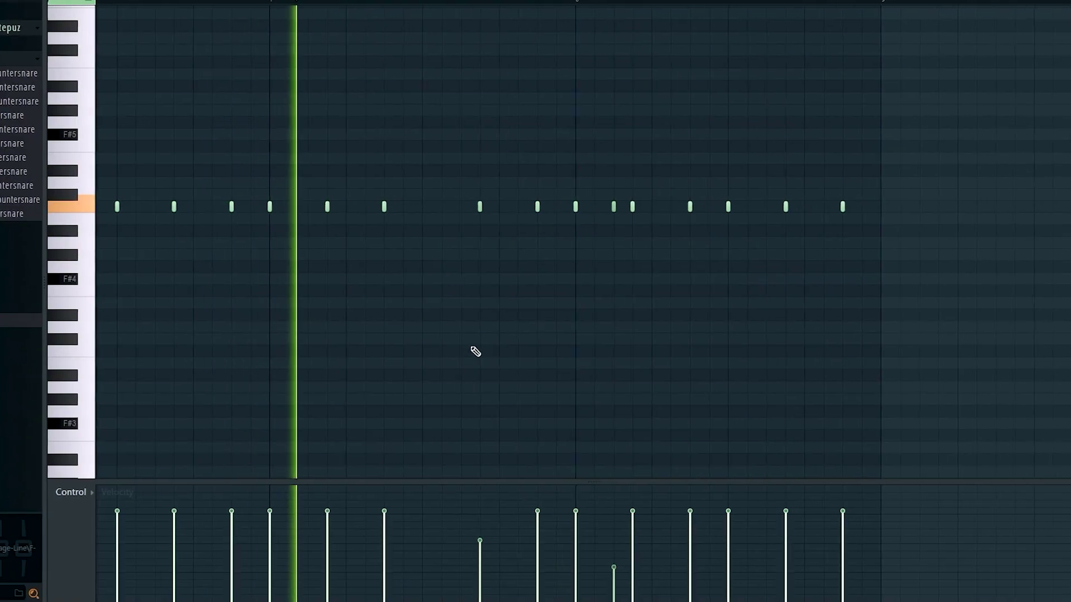
pyautogui.click(485, 340)
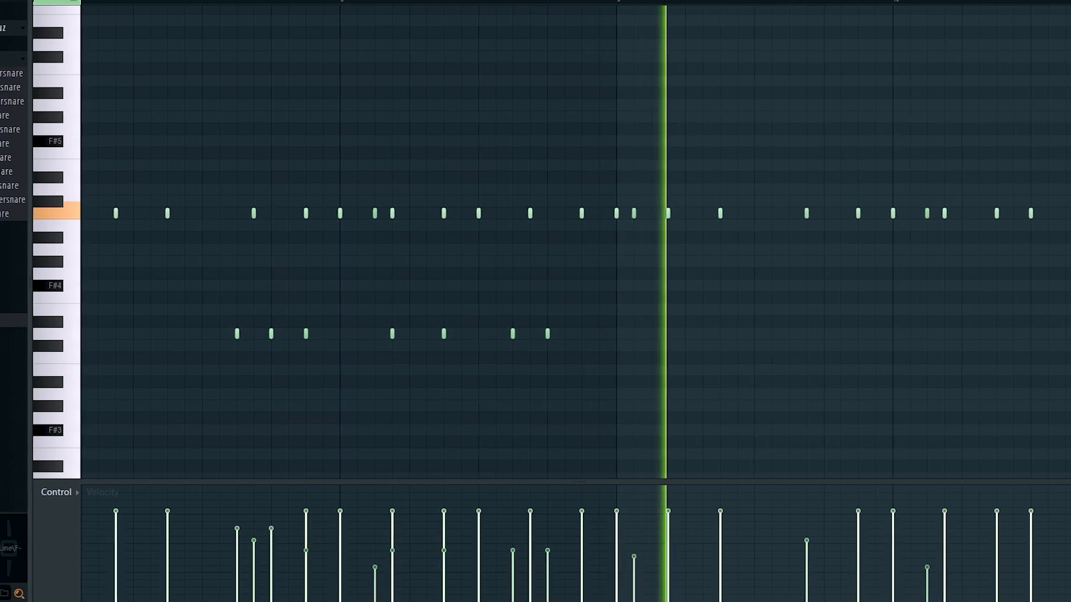
pyautogui.moveTo(641, 304); pyautogui.dragTo(397, 373)
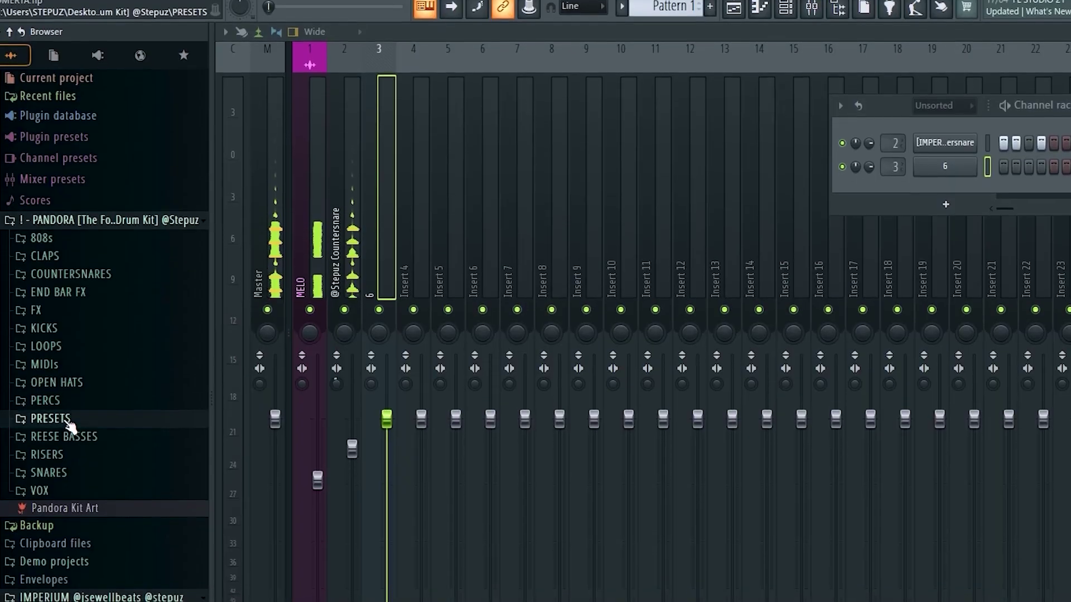
# Open the Pandora kit's presets for snare 6, then place its hits across the first four bars.
pyautogui.click(69, 425)
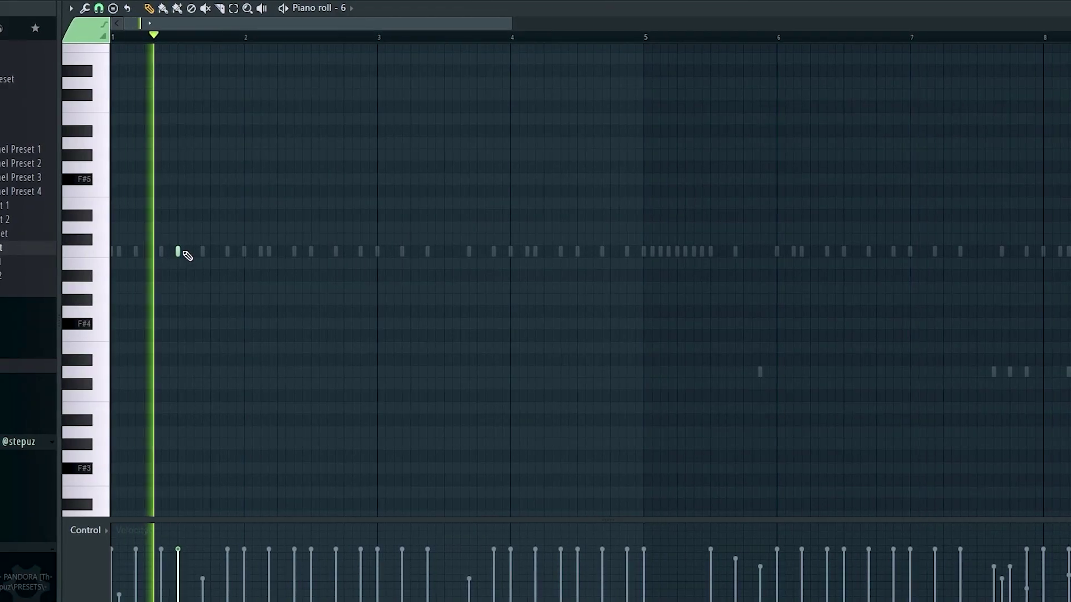
pyautogui.click(344, 252)
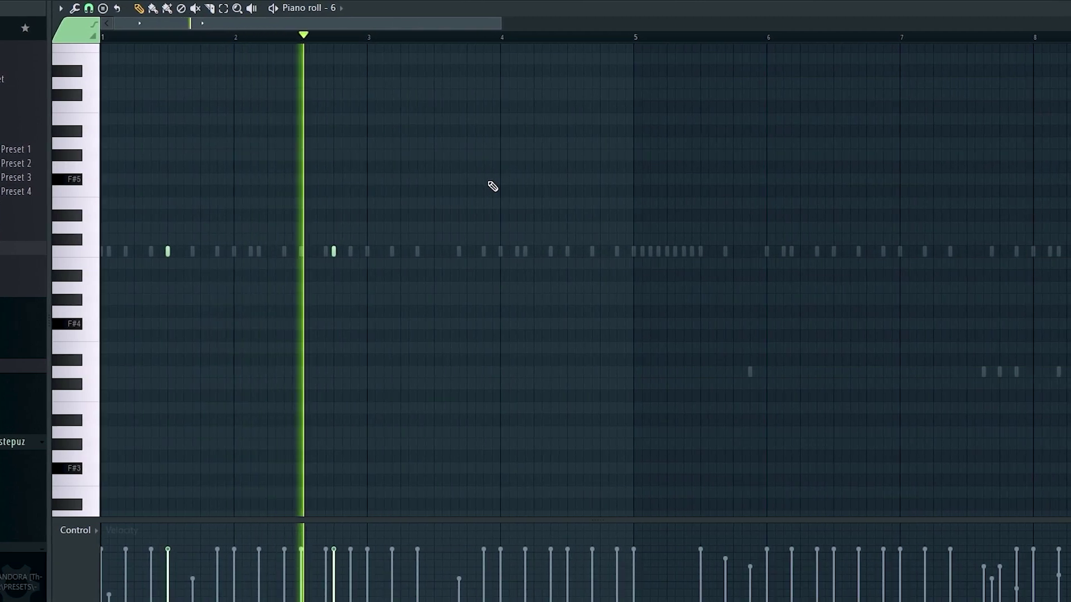
pyautogui.click(437, 252)
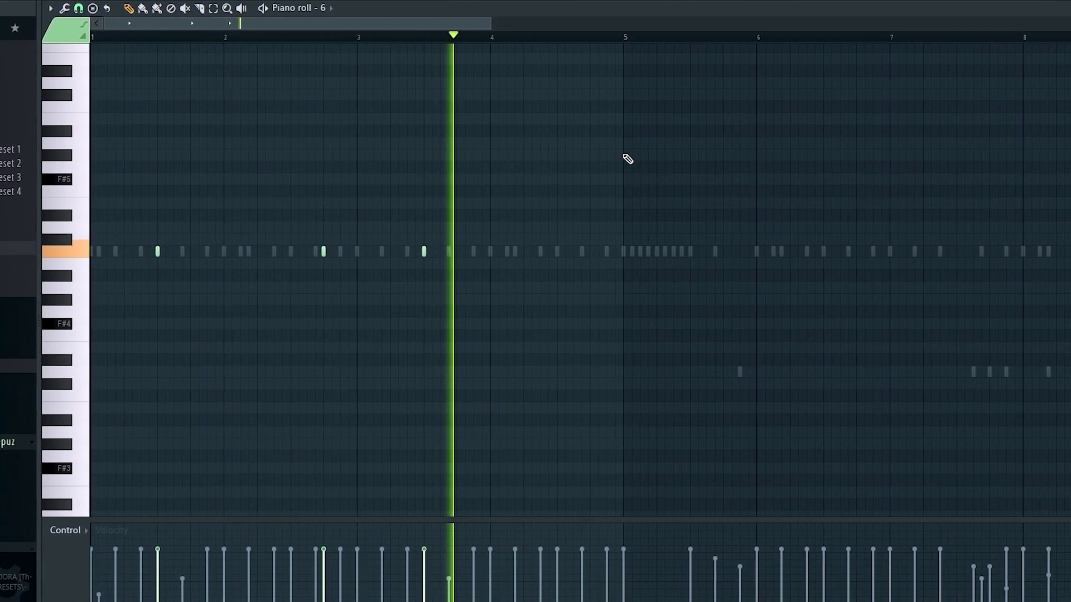
pyautogui.click(574, 254)
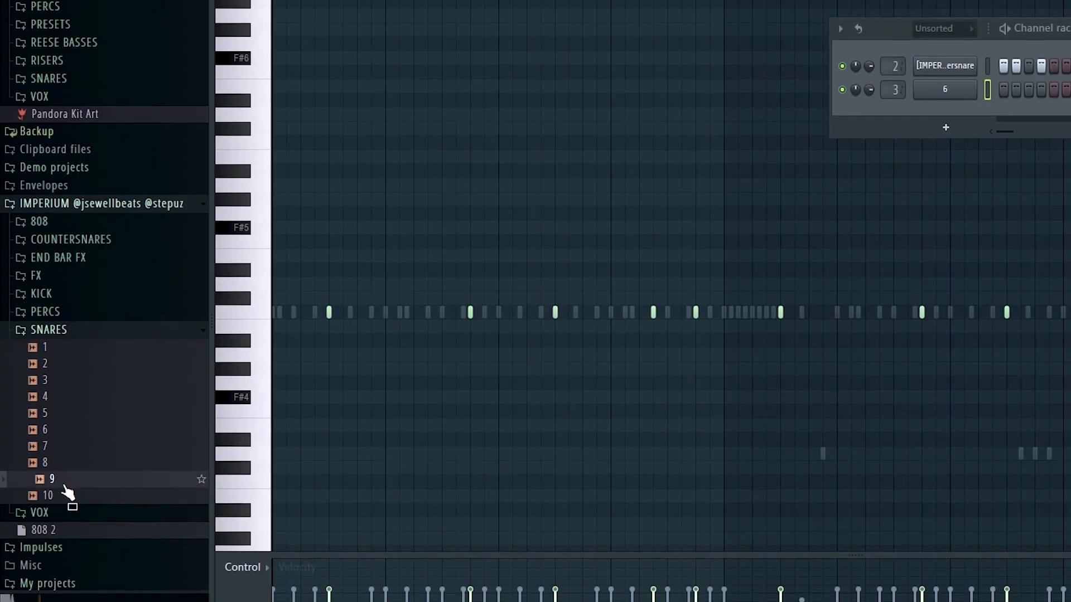
# Add IMPERIUM snare 10 as a new channel, route it to mixer track 3 and paste snare 6's pattern into it.
pyautogui.click(59, 474)
pyautogui.moveTo(59, 461); pyautogui.dragTo(613, 182)
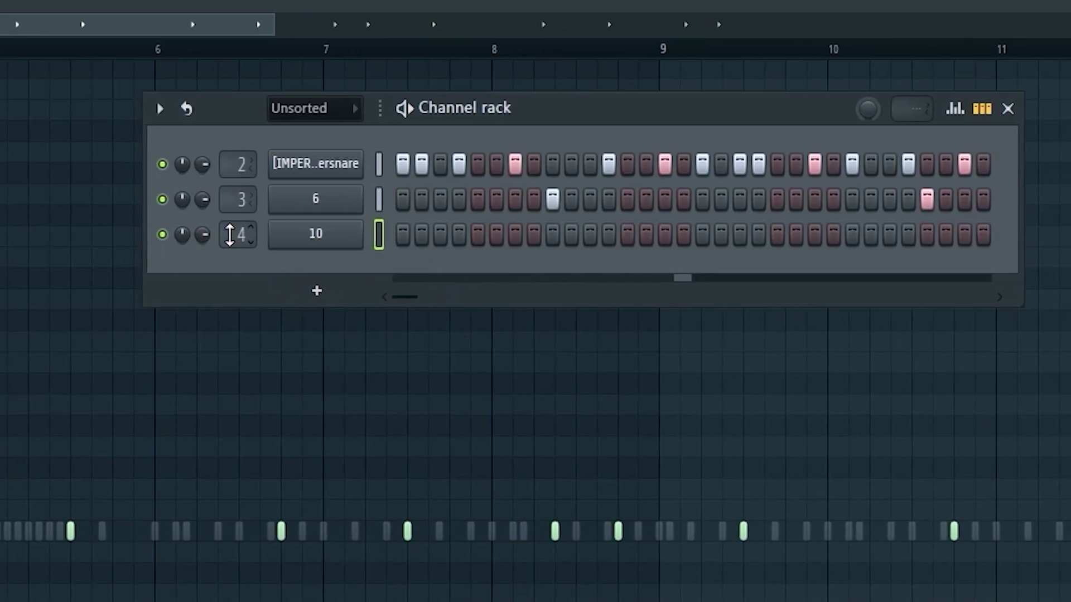
pyautogui.scroll(-1, 229, 234)
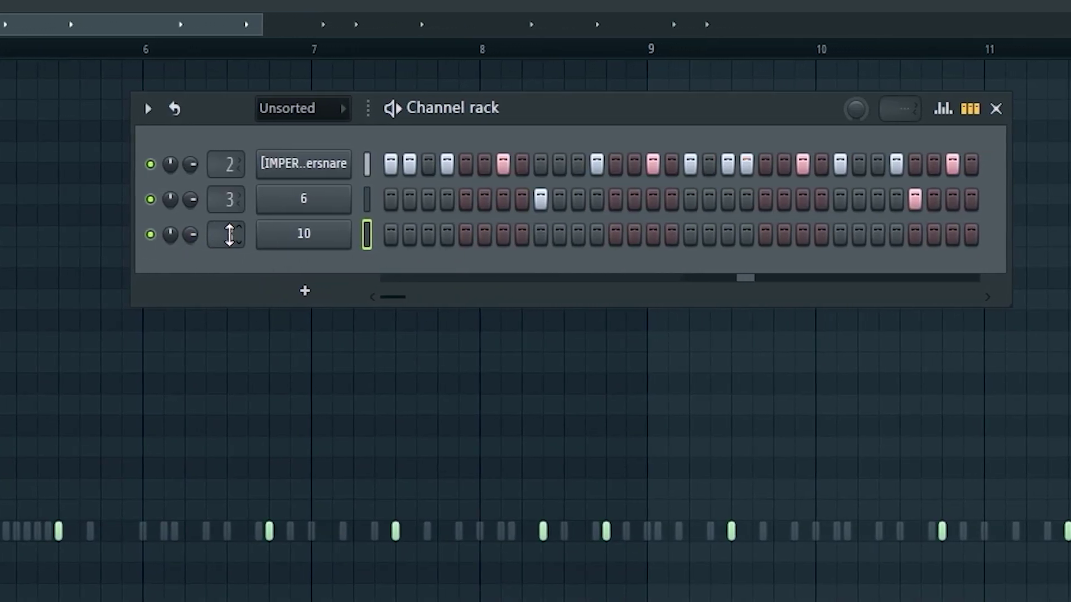
pyautogui.rightClick(329, 234)
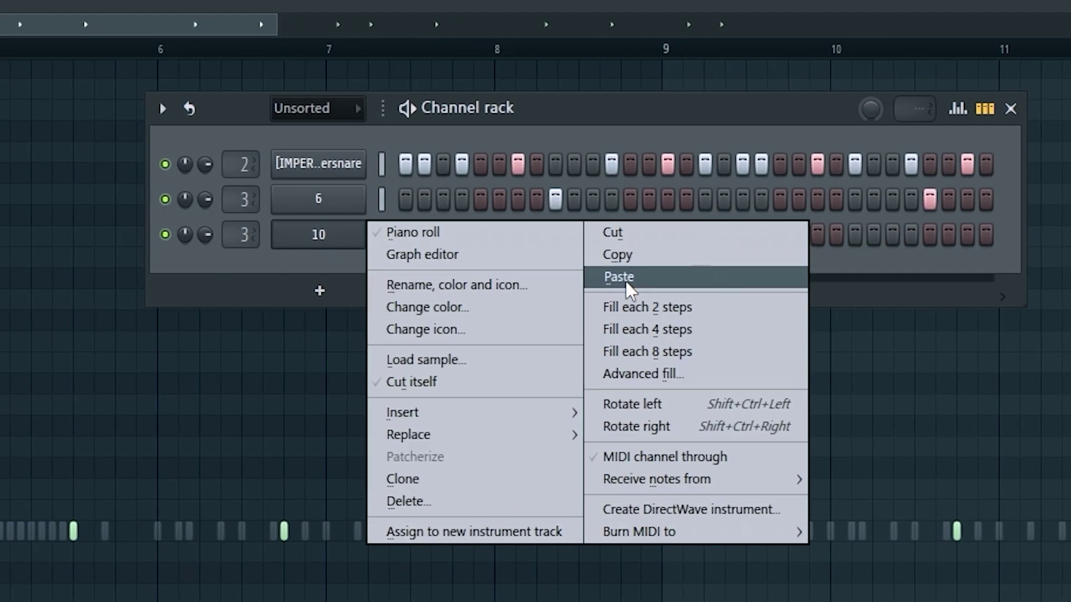
pyautogui.click(627, 277)
pyautogui.rightClick(338, 239)
pyautogui.click(446, 232)
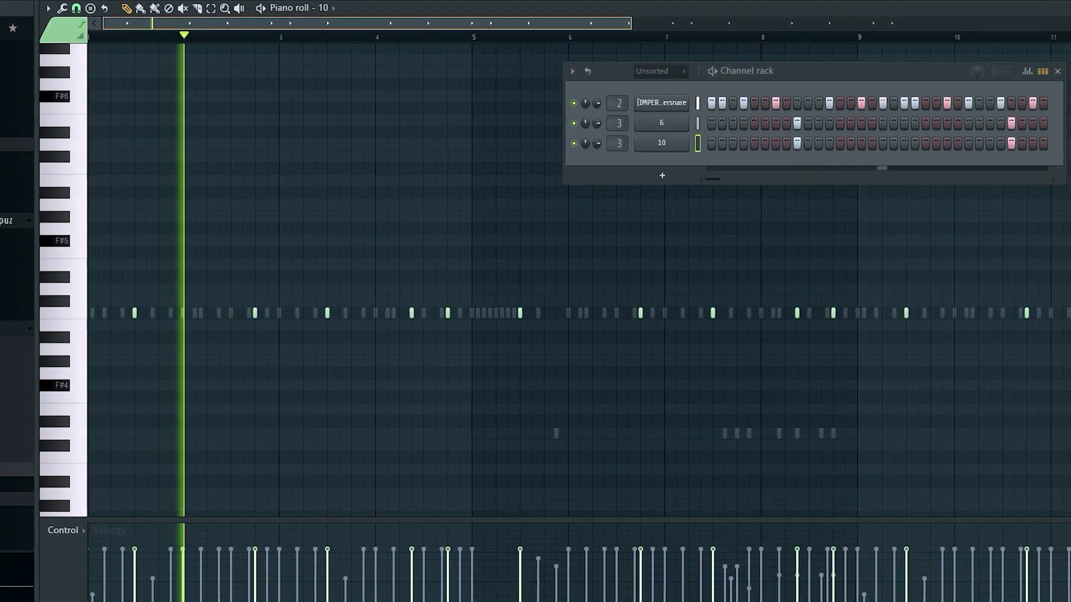
# Audition the IMPERIUM percs, add perc 1 as a new channel and place hits at the start of bar 4.
pyautogui.scroll(2, 318, 24)
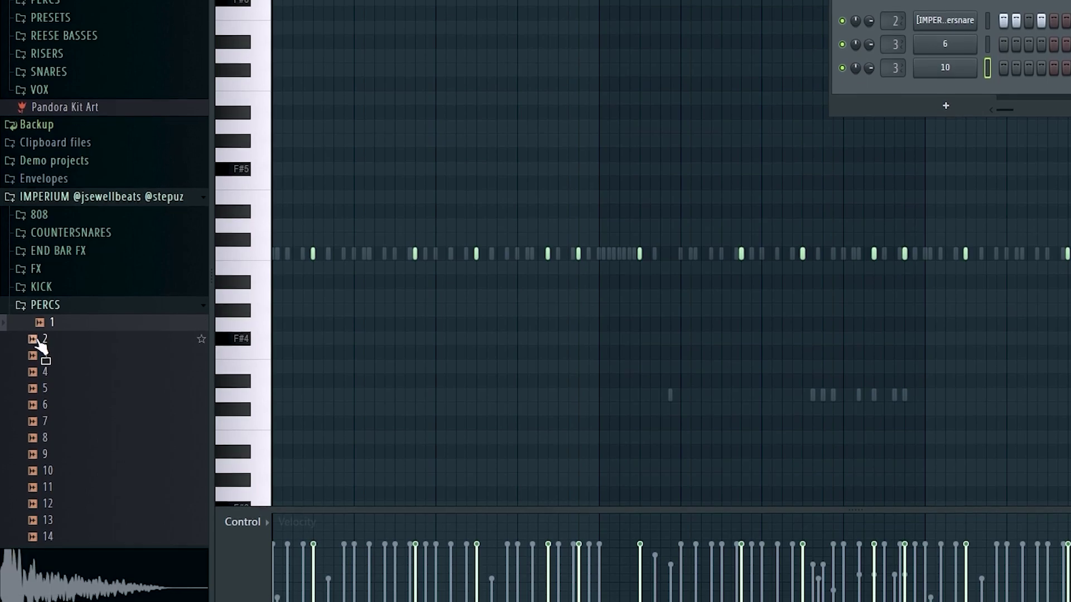
pyautogui.click(37, 338)
pyautogui.click(46, 314)
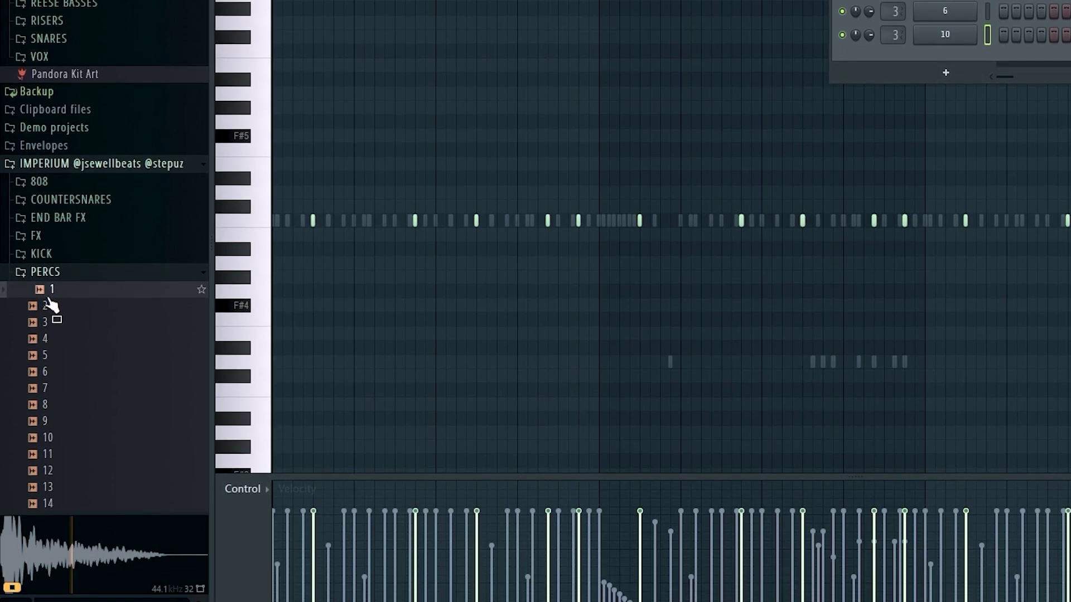
pyautogui.moveTo(50, 312); pyautogui.dragTo(932, 71)
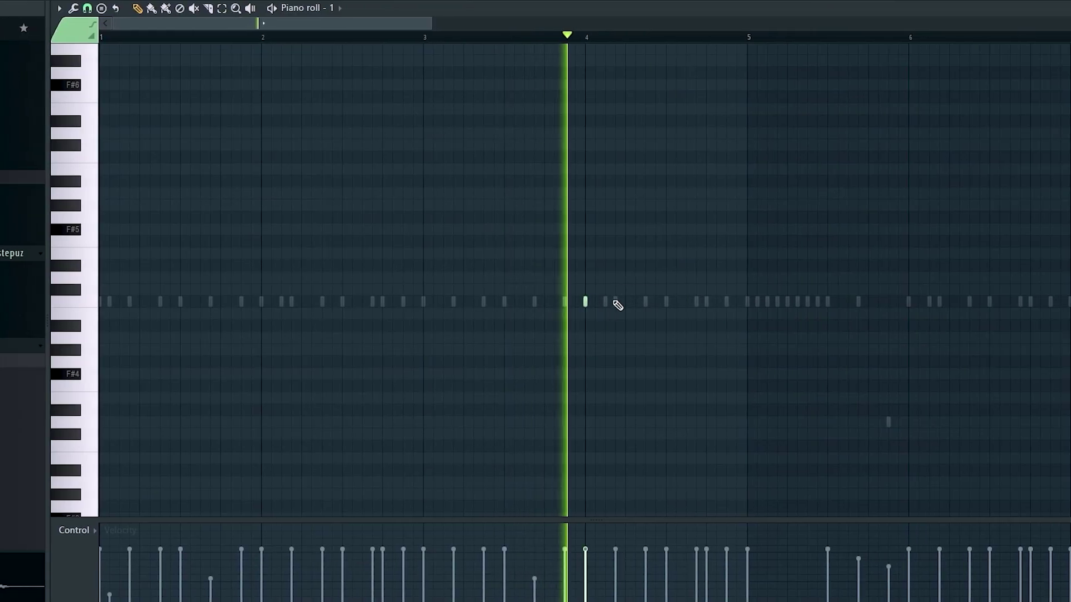
pyautogui.click(614, 301)
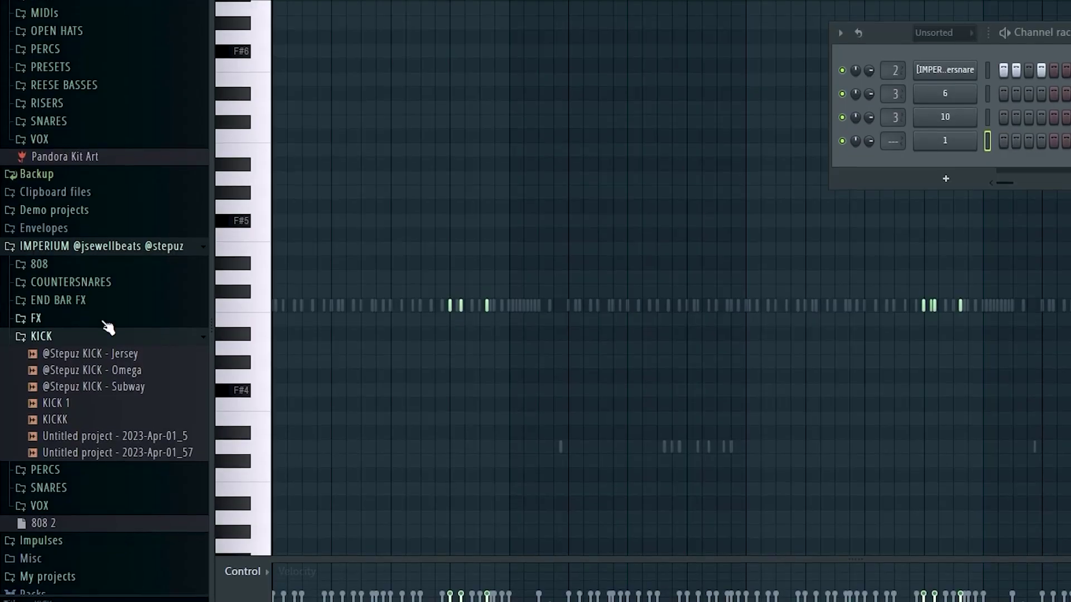
pyautogui.click(125, 372)
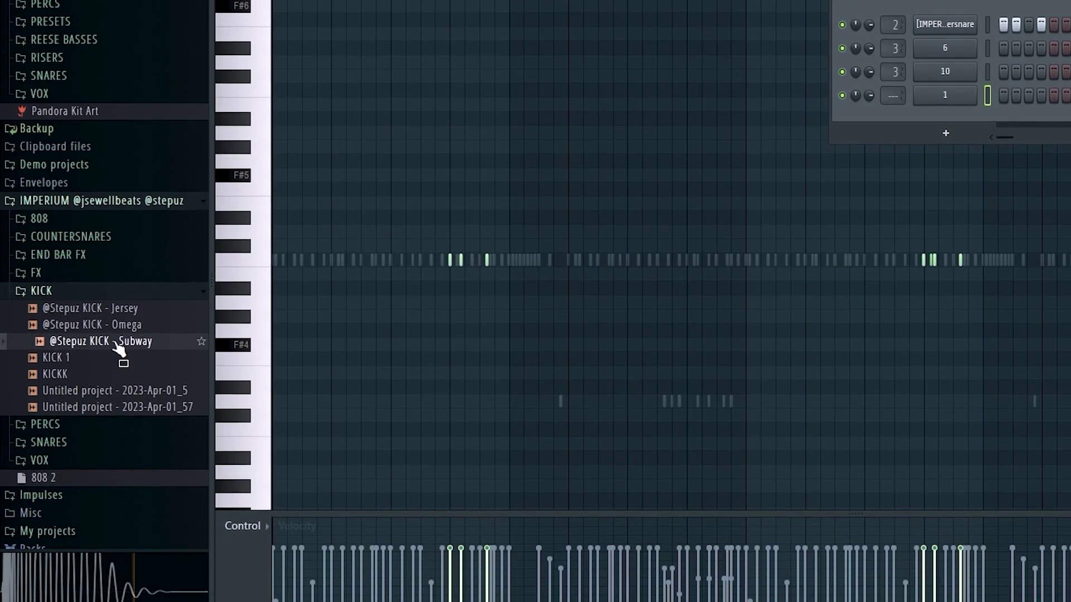
pyautogui.moveTo(119, 348); pyautogui.dragTo(944, 117)
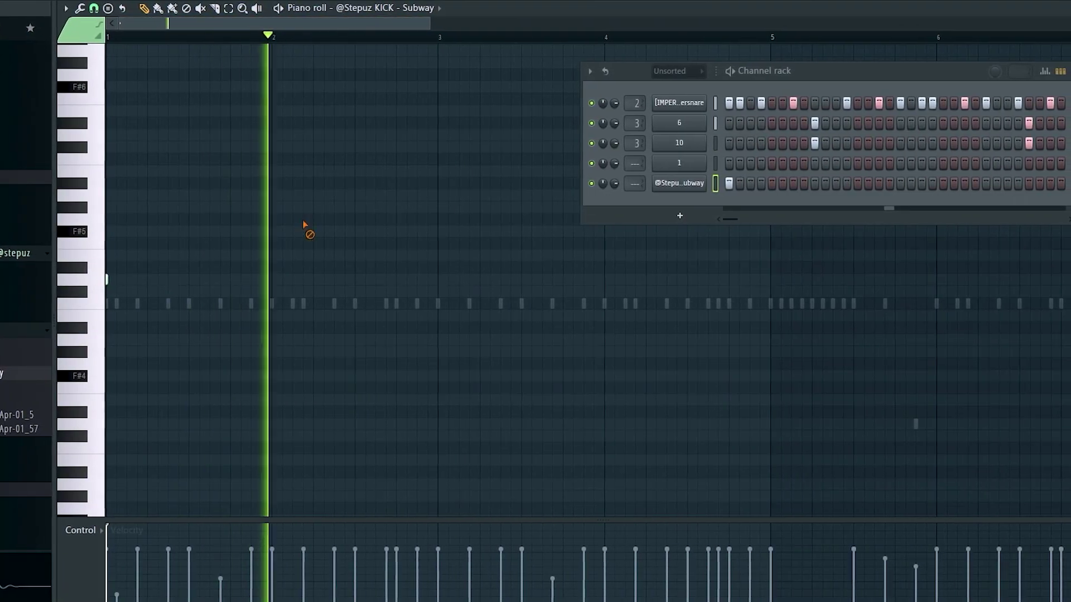
pyautogui.click(438, 279)
pyautogui.click(490, 279)
pyautogui.click(1065, 71)
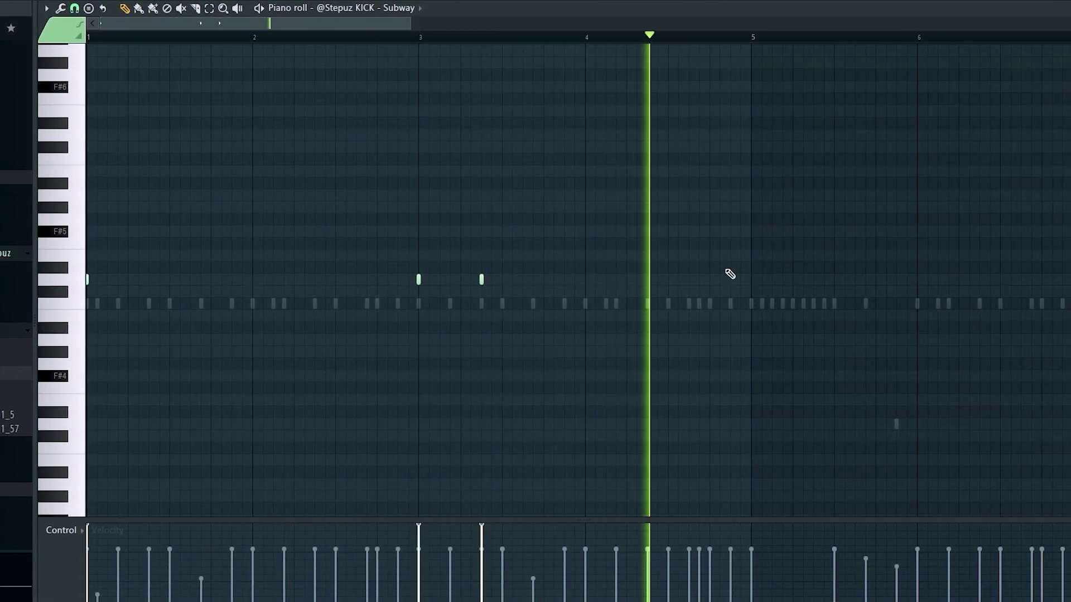
# Extend the kick pattern with hits on bar 5 and from the end of bar 6 through the start of bar 9.
pyautogui.moveTo(891, 127); pyautogui.dragTo(696, 135)
pyautogui.scroll(-3, 787, 138)
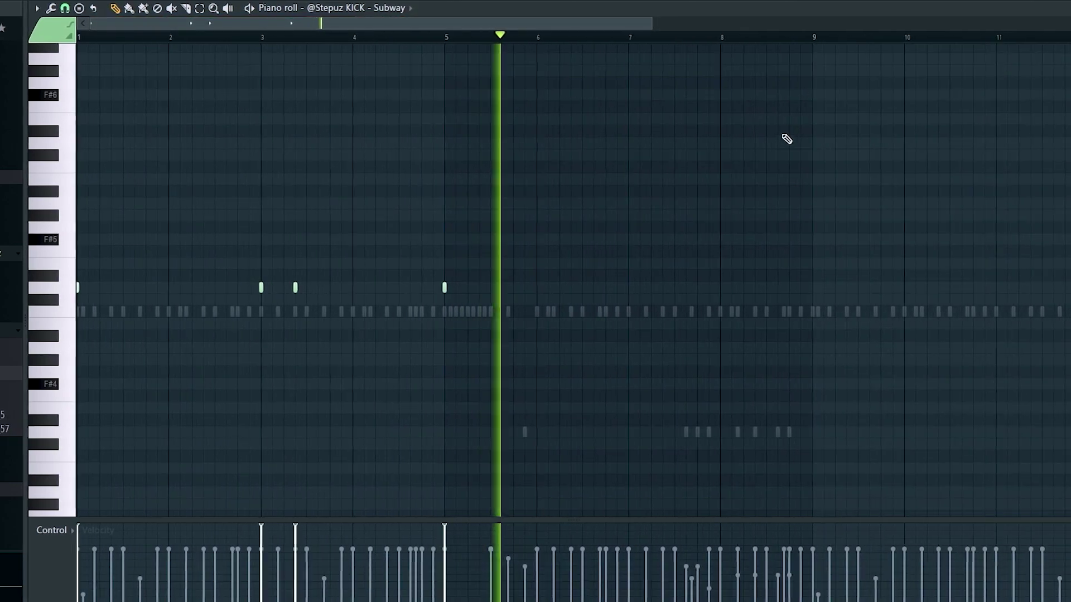
pyautogui.moveTo(786, 139); pyautogui.dragTo(696, 149)
pyautogui.click(520, 298)
pyautogui.click(543, 298)
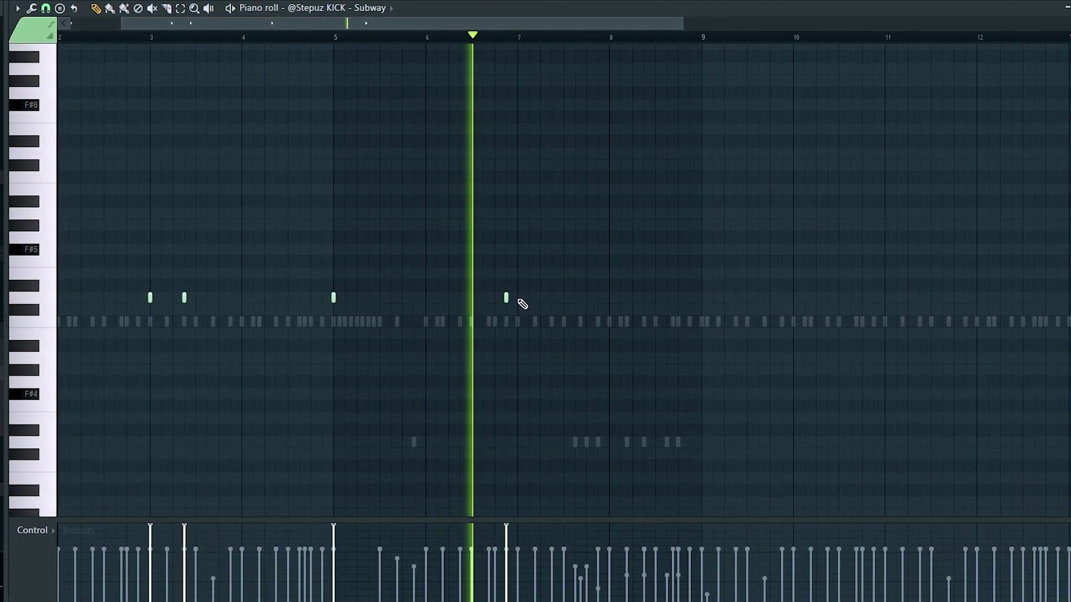
pyautogui.scroll(3, 572, 165)
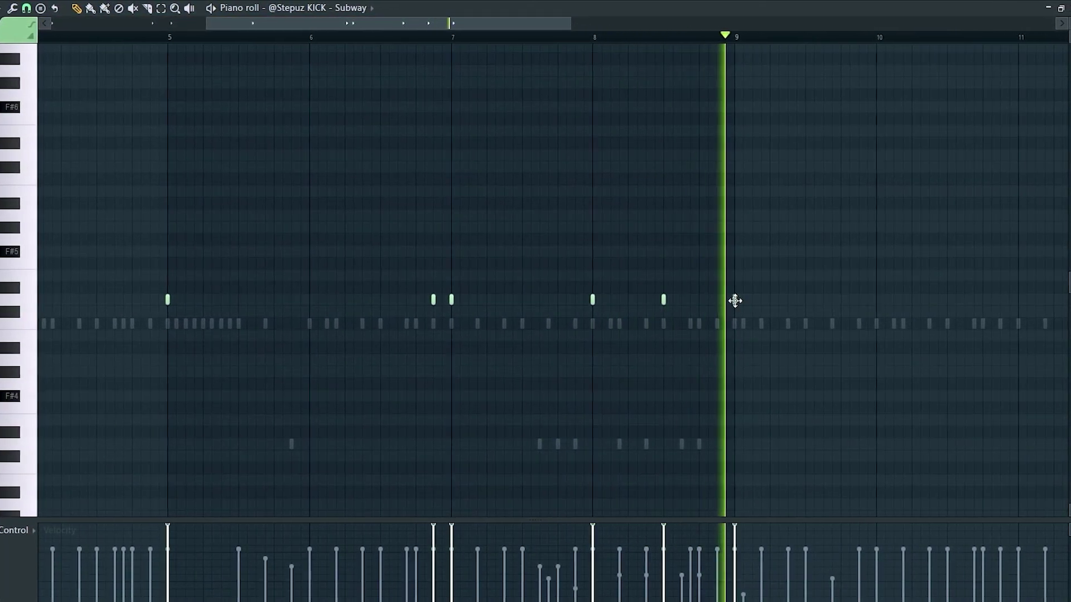
pyautogui.scroll(-4, 627, 43)
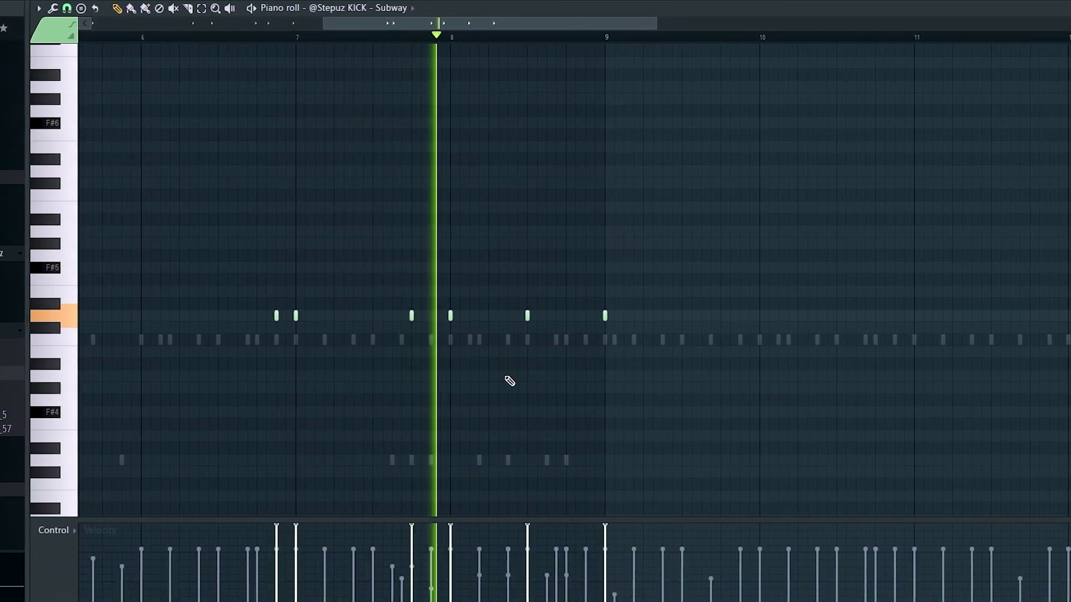
# Place two lower-pitched kick hits late in bar 8 and delete the earlier one.
pyautogui.click(542, 376)
pyautogui.click(581, 376)
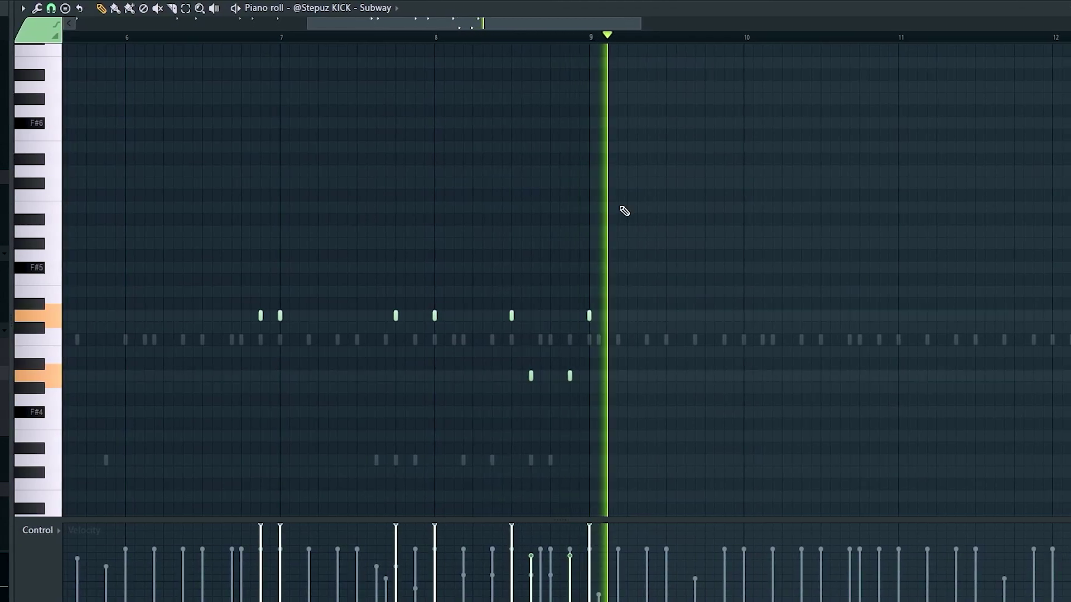
pyautogui.rightClick(514, 376)
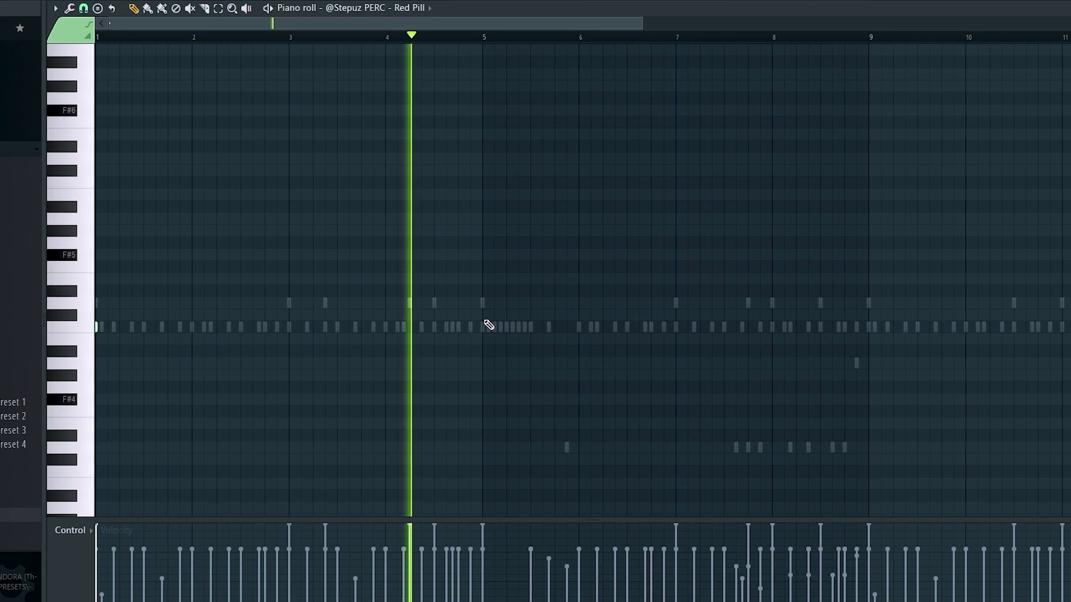
pyautogui.click(484, 327)
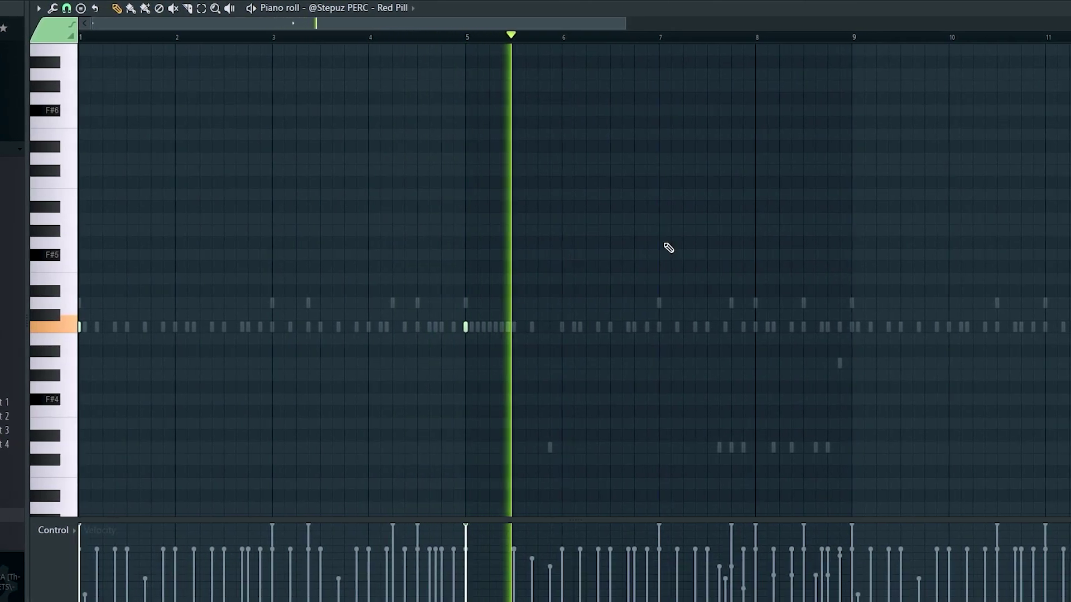
pyautogui.moveTo(729, 258); pyautogui.dragTo(597, 272)
pyautogui.rightClick(574, 327)
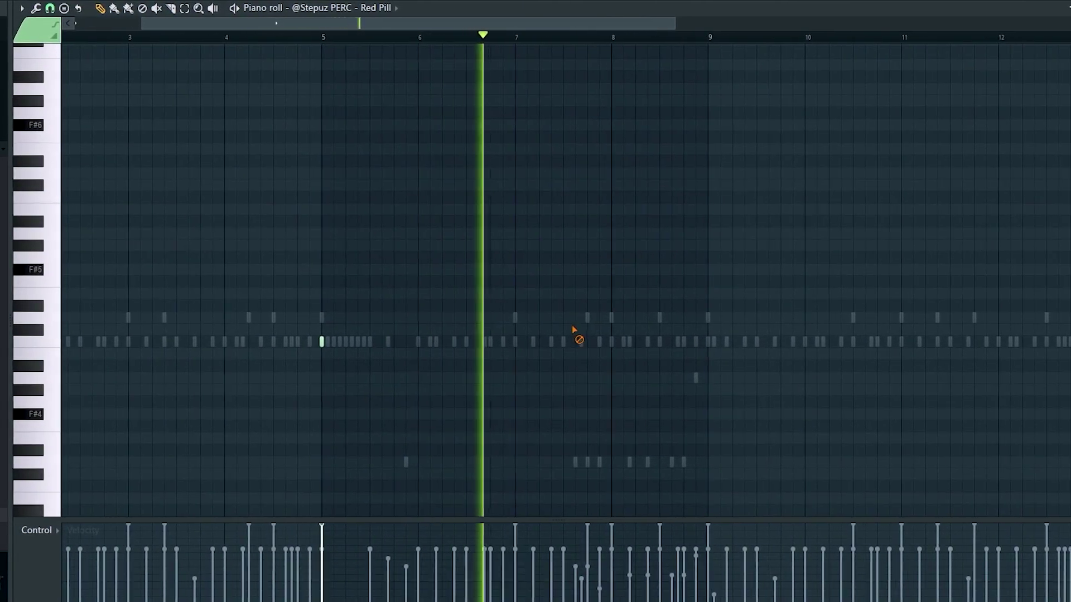
pyautogui.click(587, 341)
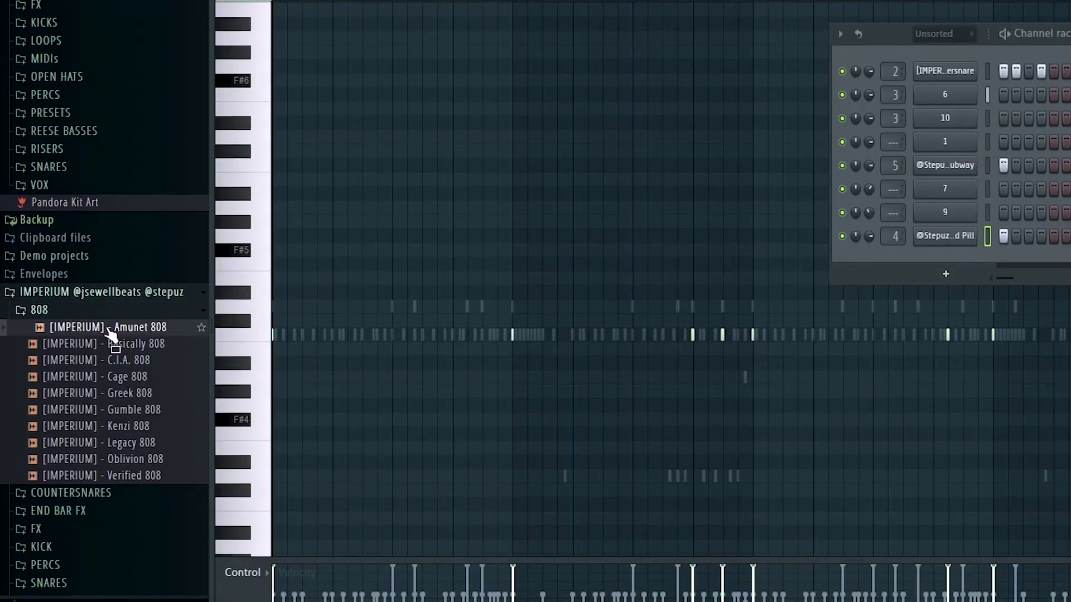
# Audition the IMPERIUM 808 samples and add Verified 808 as a new channel.
pyautogui.click(92, 393)
pyautogui.press('space')
pyautogui.click(117, 363)
pyautogui.click(115, 493)
pyautogui.click(114, 457)
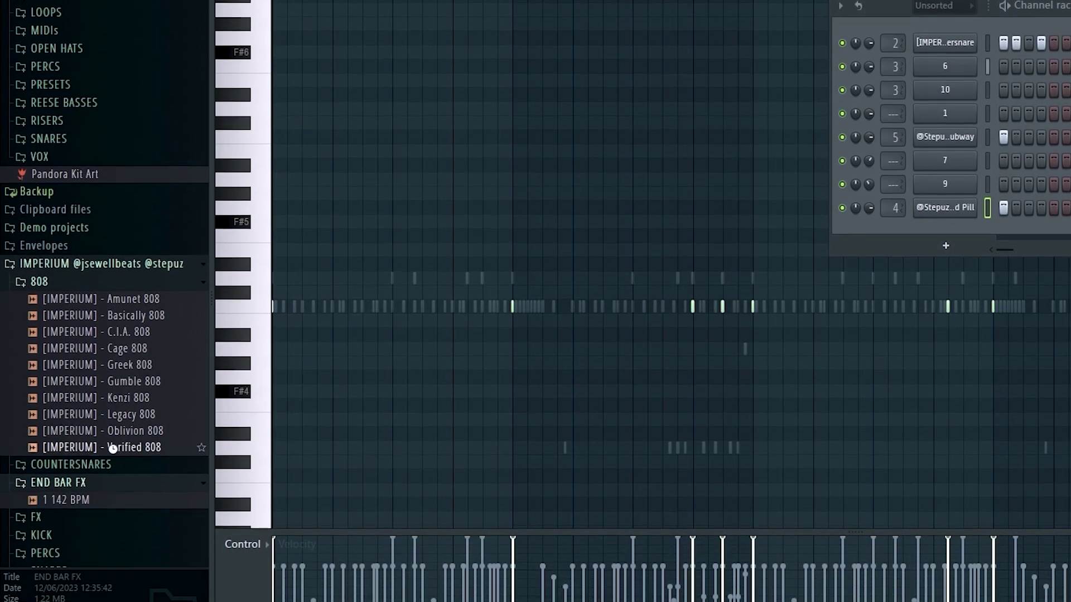
pyautogui.moveTo(117, 446); pyautogui.dragTo(944, 208)
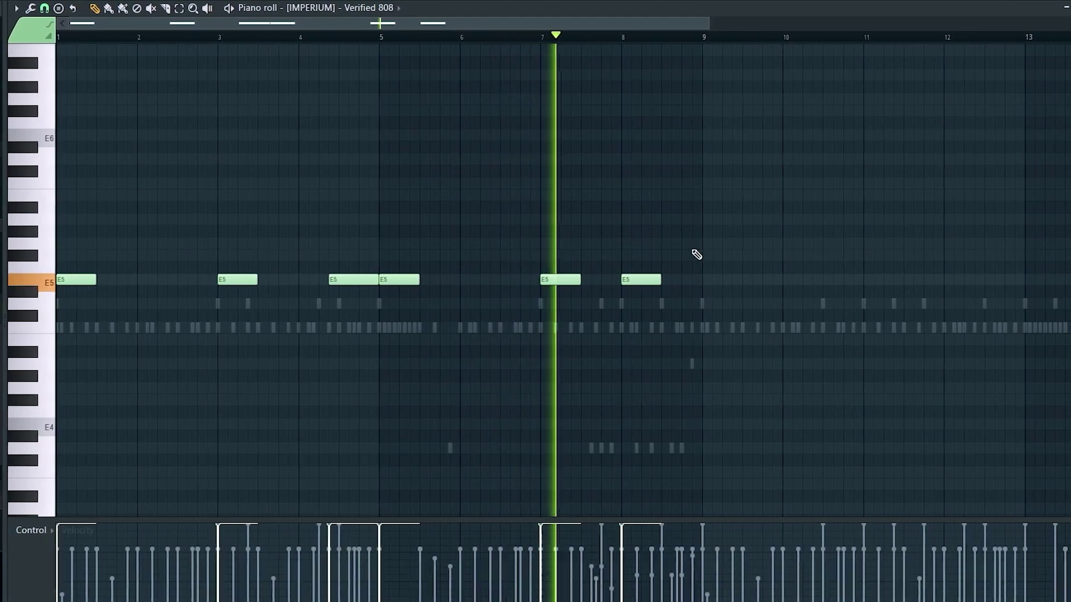
# Add an E5 note to the 808 at 2:09:00, lasting 0:08:00, and lower its velocity.
pyautogui.scroll(3, 686, 262)
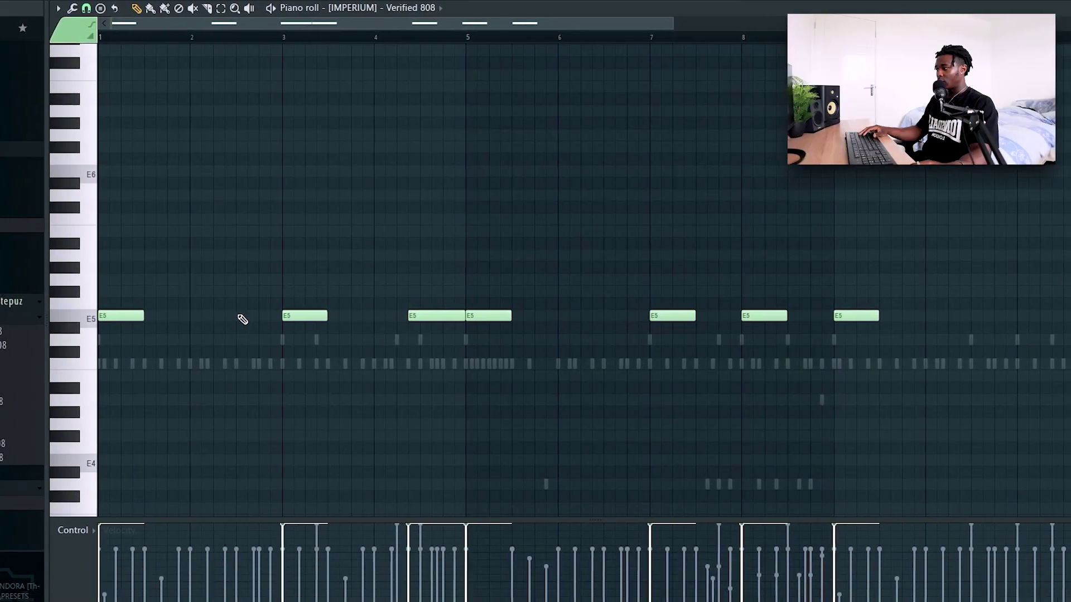
pyautogui.doubleClick(233, 322)
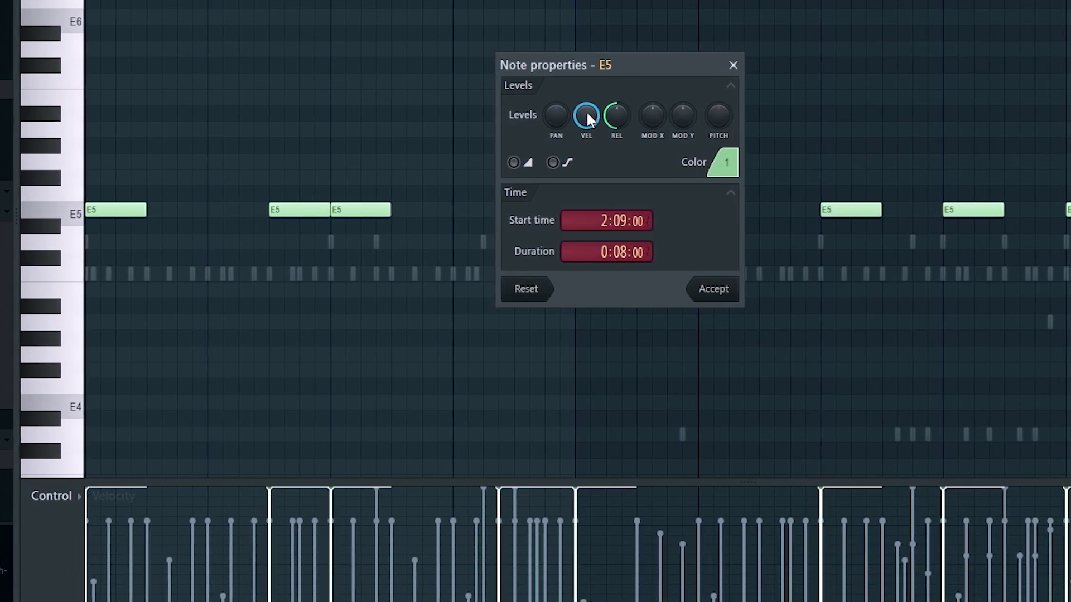
pyautogui.click(709, 288)
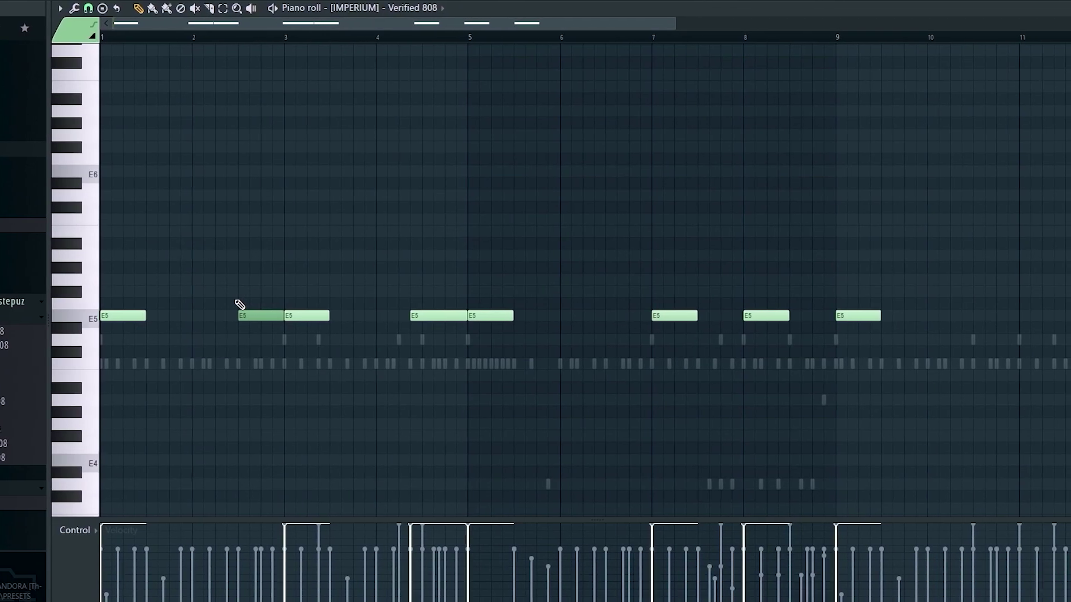
# Add a slide note over the quiet 808 note in bar 2, and shorten the E5 note that runs up to bar 9.
pyautogui.click(234, 304)
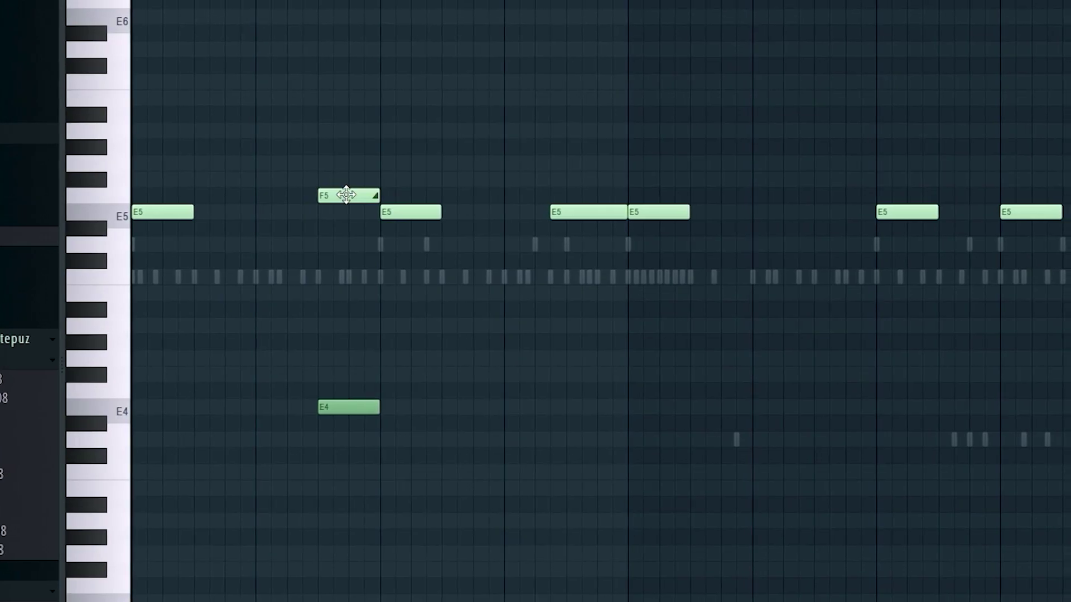
pyautogui.moveTo(259, 195); pyautogui.dragTo(257, 209)
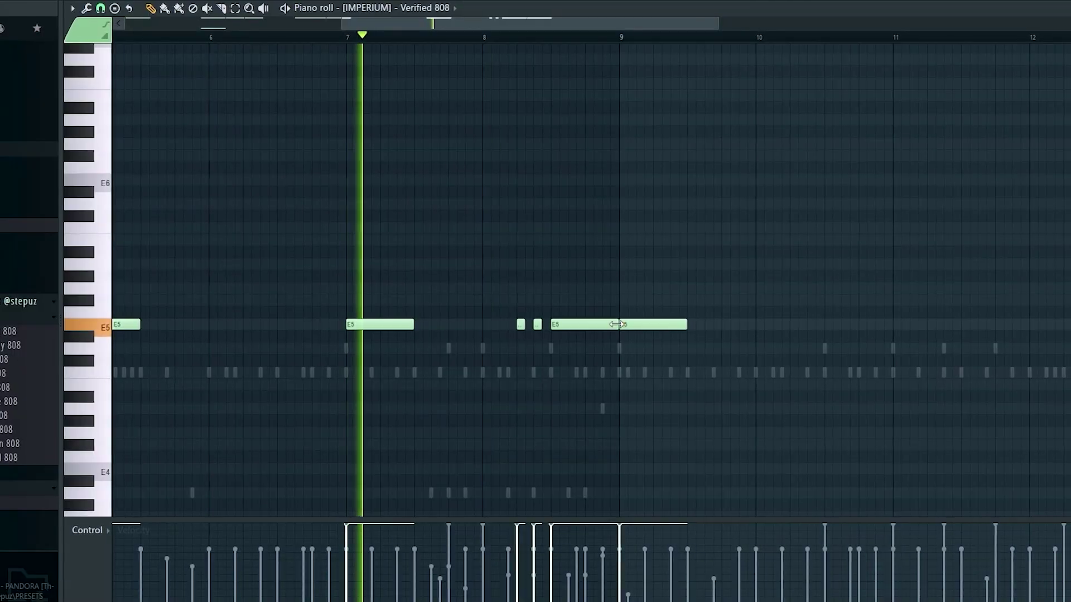
pyautogui.moveTo(617, 324); pyautogui.dragTo(602, 324)
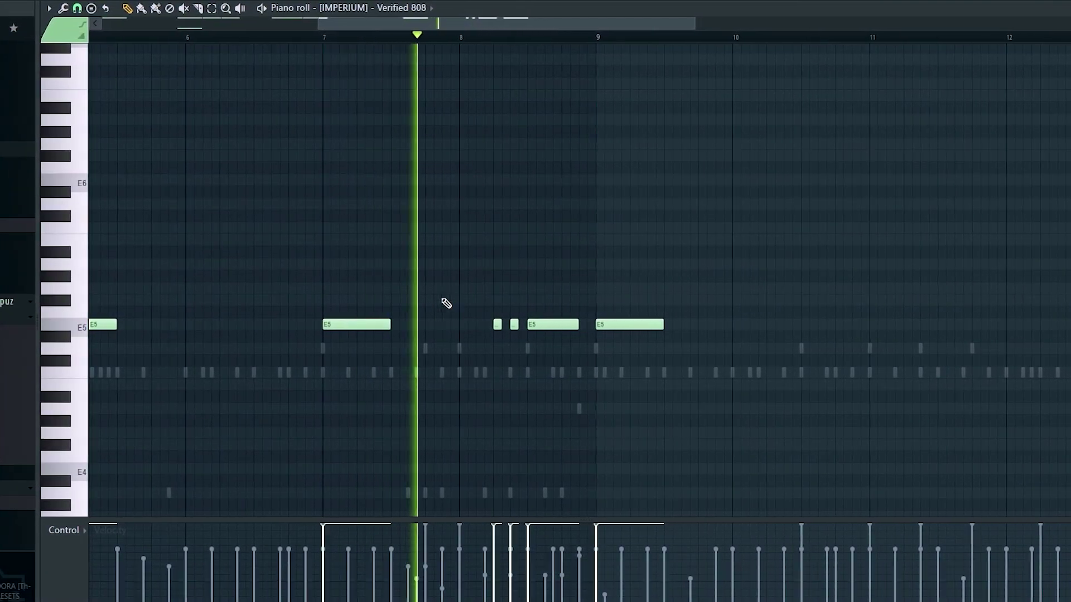
# Replay the 808 from bar 7 and delete the short E5 note joined to the end of the bar 8 note.
pyautogui.press('space')
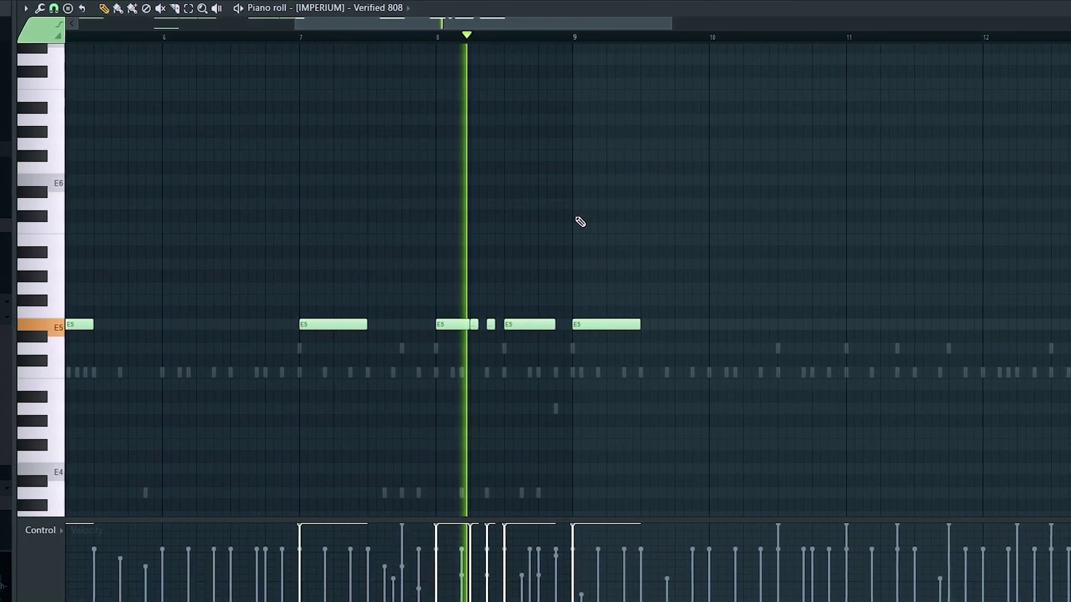
pyautogui.click(308, 37)
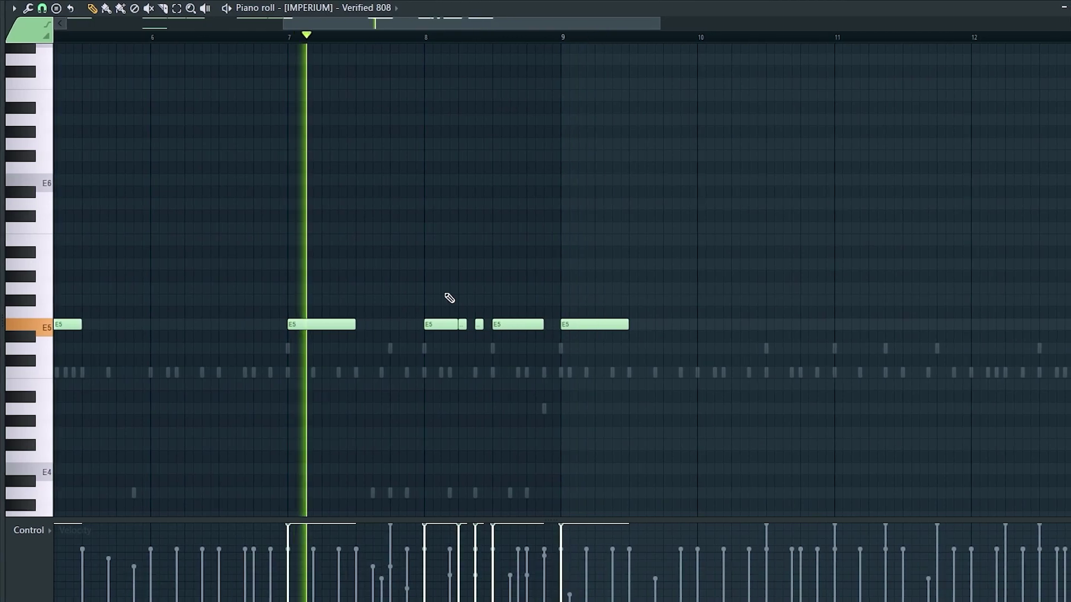
pyautogui.rightClick(460, 325)
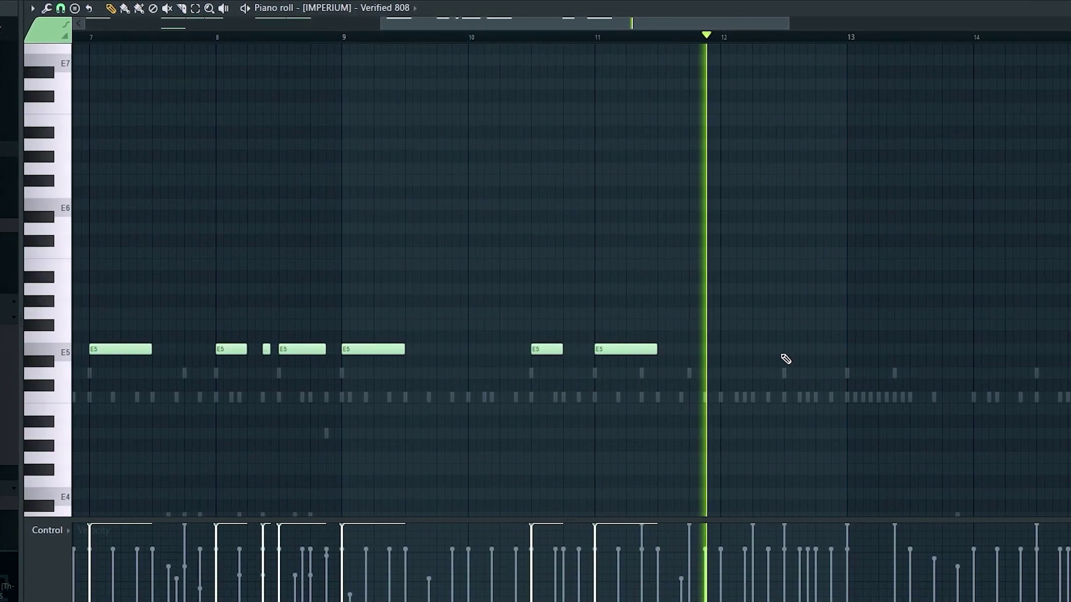
# Copy the bar 2 slide and its quiet low note to the second half of bar 12, raising the quiet note to E6.
pyautogui.scroll(-2, 638, 48)
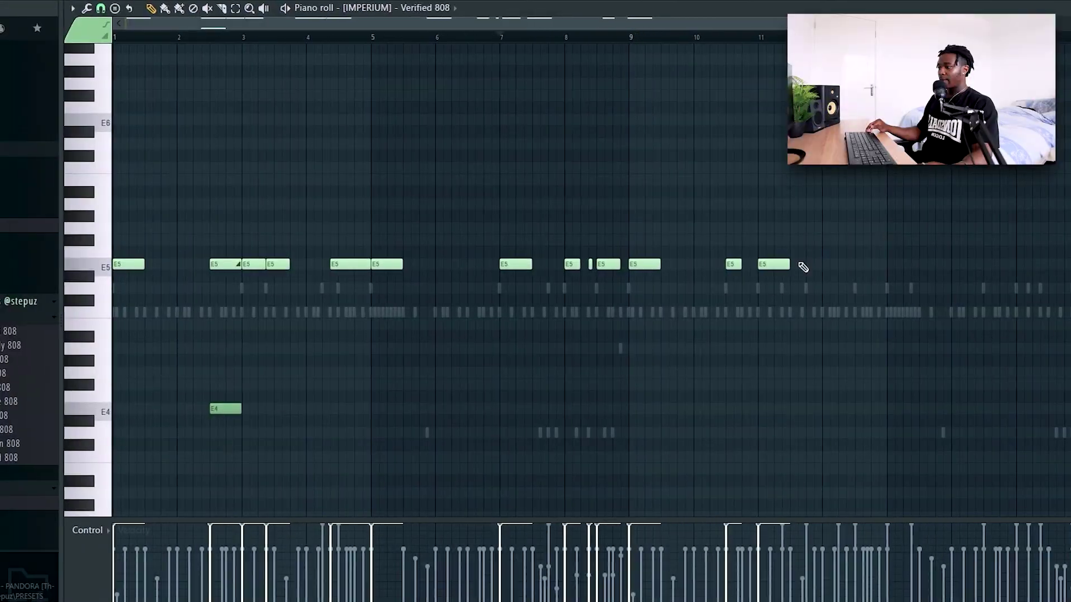
pyautogui.moveTo(216, 223); pyautogui.dragTo(246, 497)
pyautogui.moveTo(209, 264); pyautogui.dragTo(856, 261)
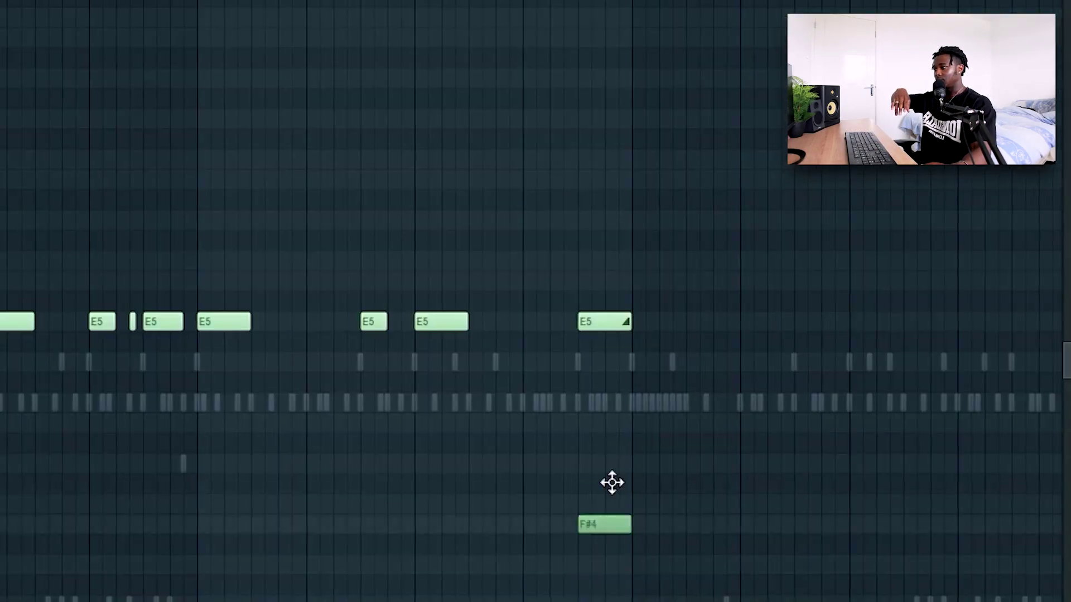
pyautogui.moveTo(807, 408); pyautogui.dragTo(798, 110)
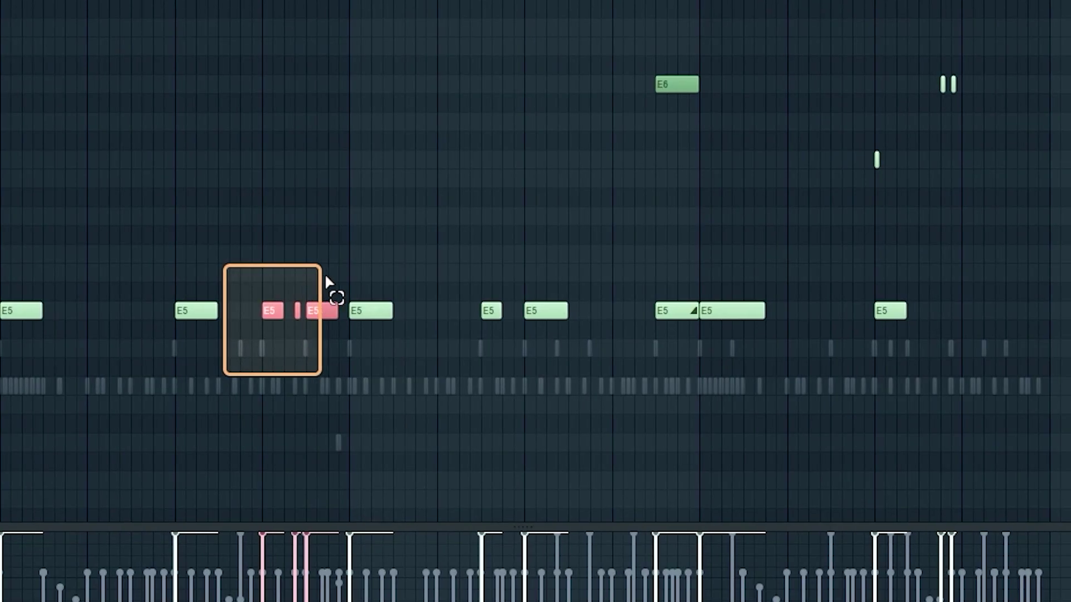
# Copy the three E5 notes of the 808 in bar 8 to bar 16.
pyautogui.moveTo(485, 384); pyautogui.dragTo(932, 383)
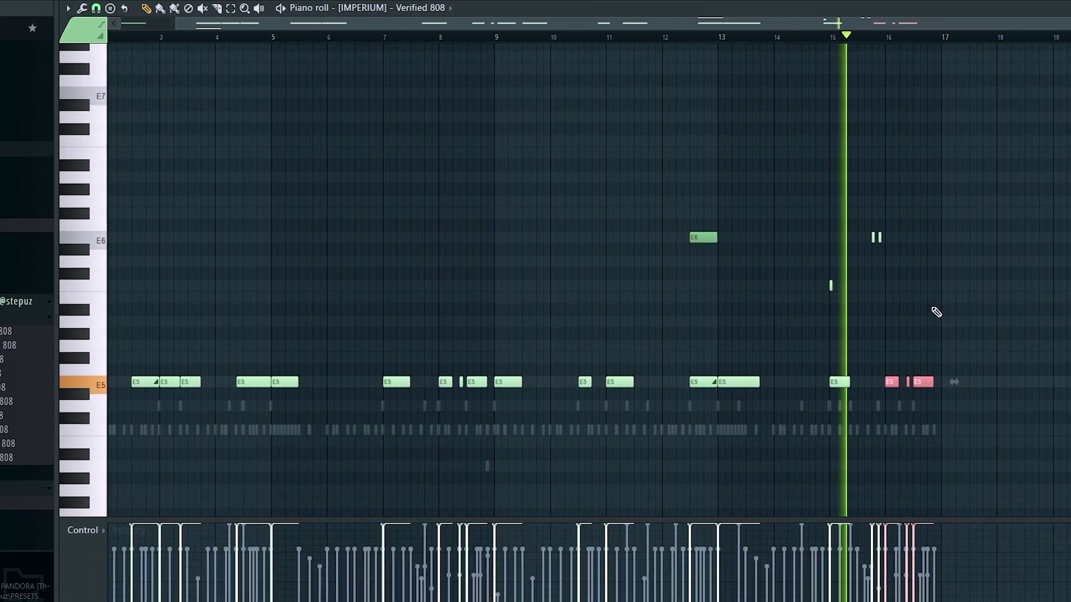
pyautogui.scroll(5, 976, 181)
pyautogui.moveTo(973, 181); pyautogui.dragTo(842, 191)
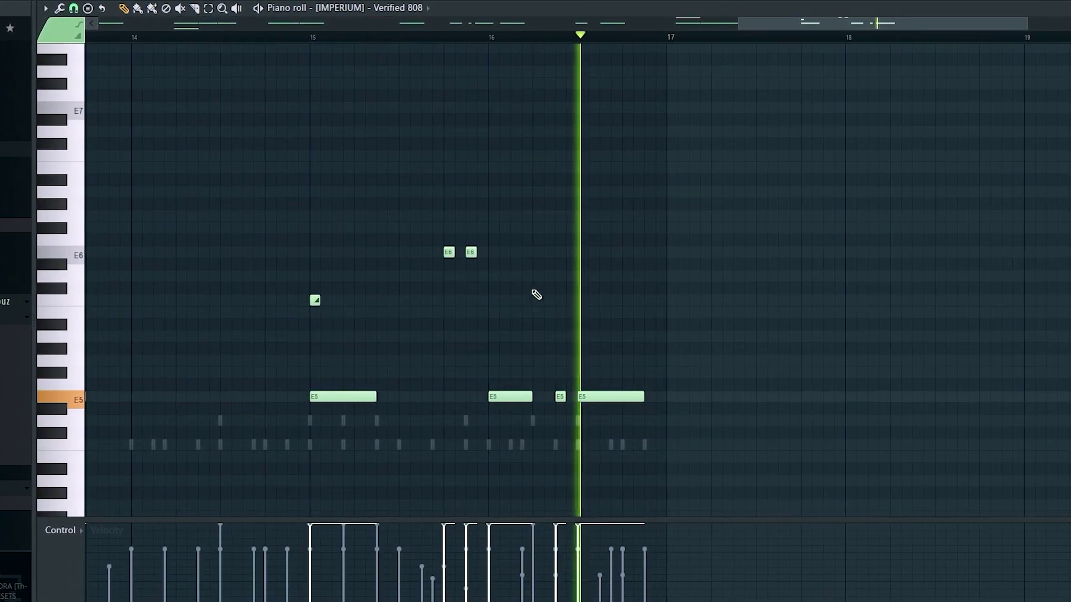
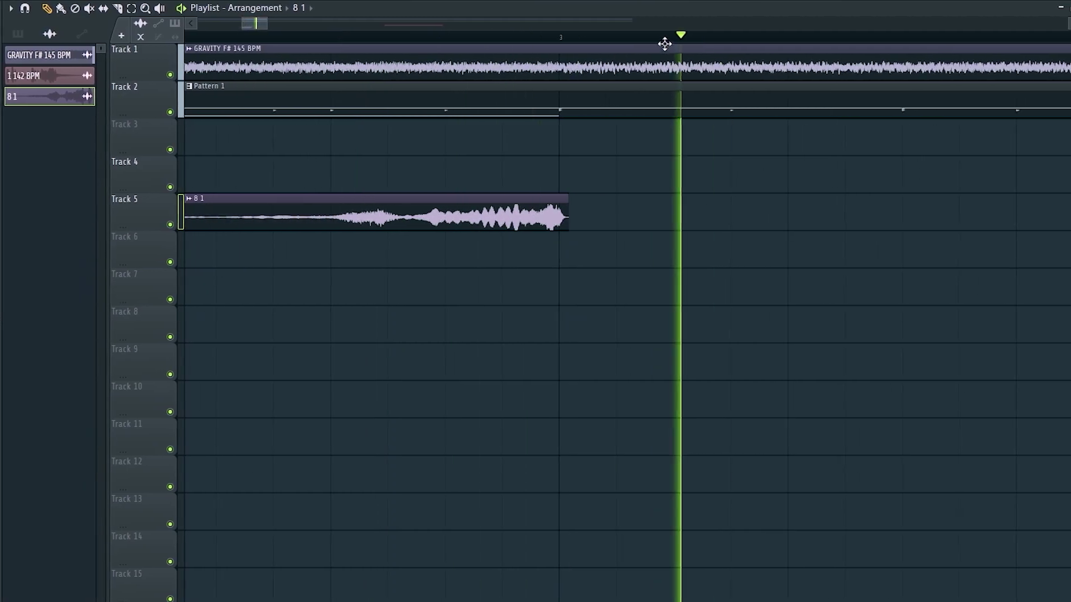
# Adjust the fade-in of the cosmic bell 2.0 clip on Track 8, replay the passage and close the clip's settings.
pyautogui.scroll(3, 695, 162)
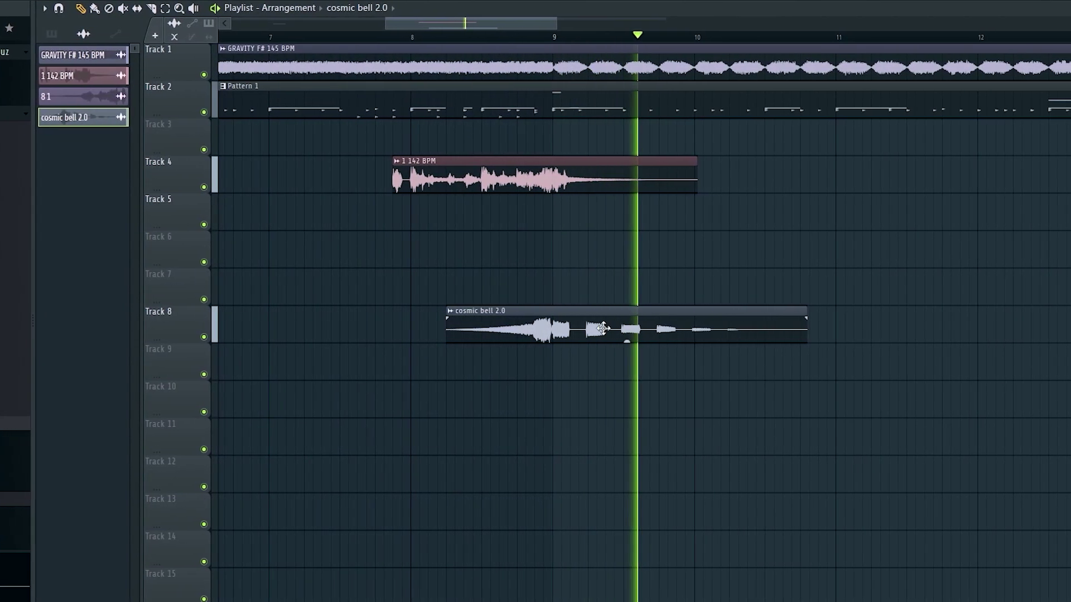
pyautogui.scroll(4, 566, 229)
pyautogui.moveTo(447, 317); pyautogui.dragTo(468, 329)
pyautogui.moveTo(423, 24); pyautogui.dragTo(418, 36)
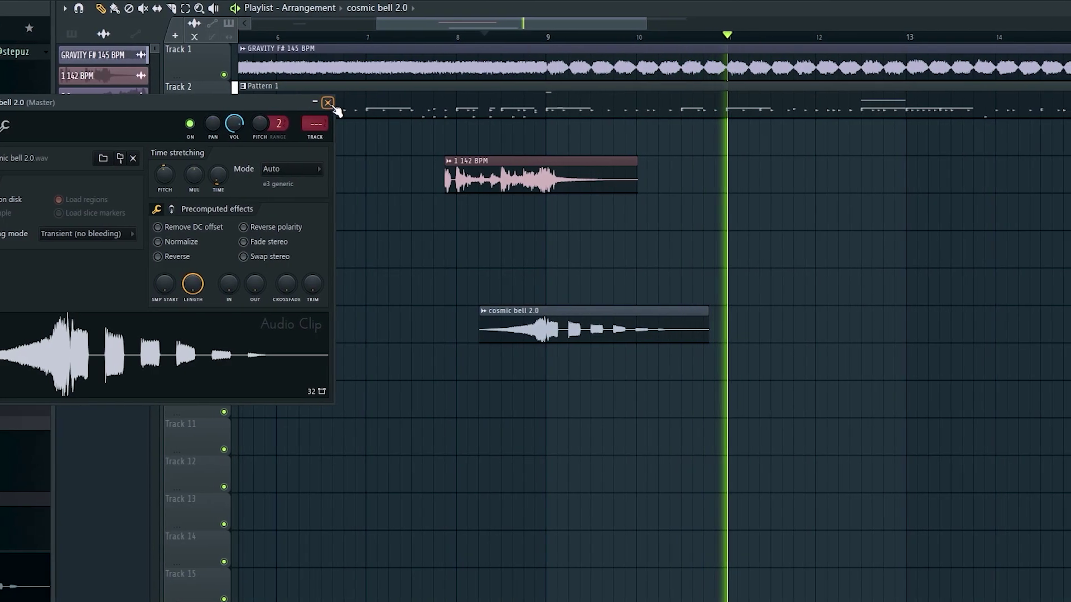
pyautogui.click(328, 102)
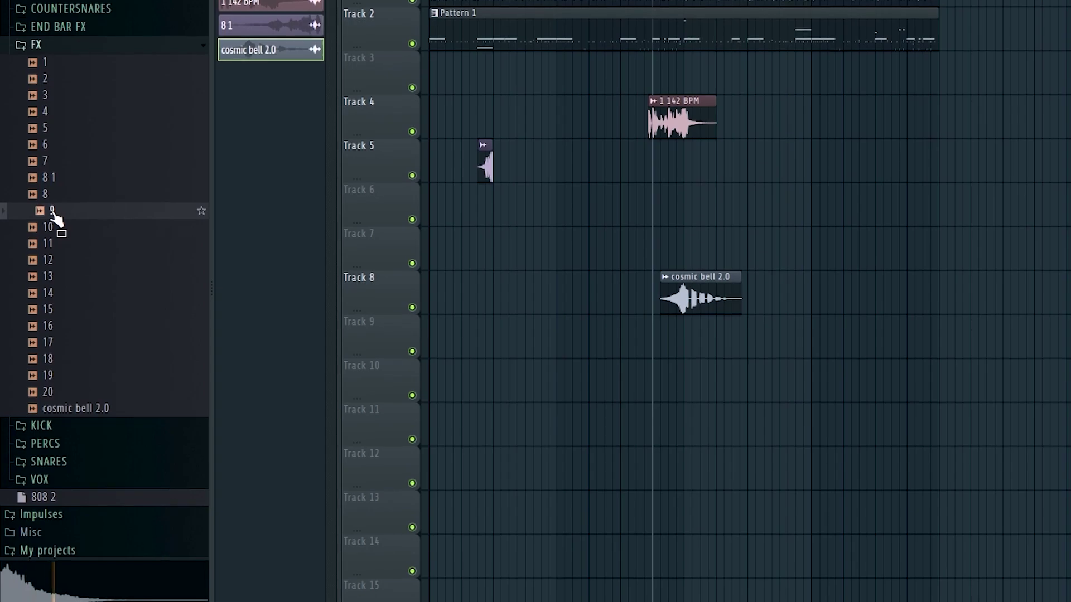
# Shift all playlist clips eight bars so the arrangement starts at bar 9.
pyautogui.press('space')
pyautogui.scroll(2, 479, 223)
pyautogui.press('space')
pyautogui.scroll(-3, 479, 223)
pyautogui.moveTo(249, 47); pyautogui.dragTo(765, 378)
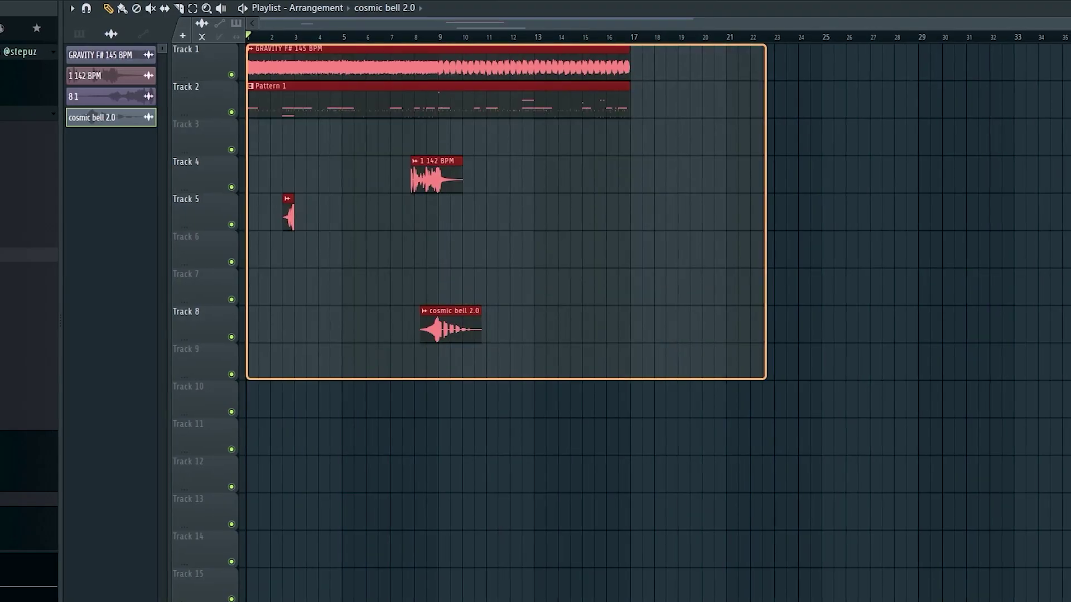
pyautogui.moveTo(310, 51); pyautogui.dragTo(72, 289)
# Add a second GRAVITY F# 145 BPM clip at bar 1, cut it off at bar 9 and move it to Track 1.
pyautogui.click(396, 203)
pyautogui.press('space')
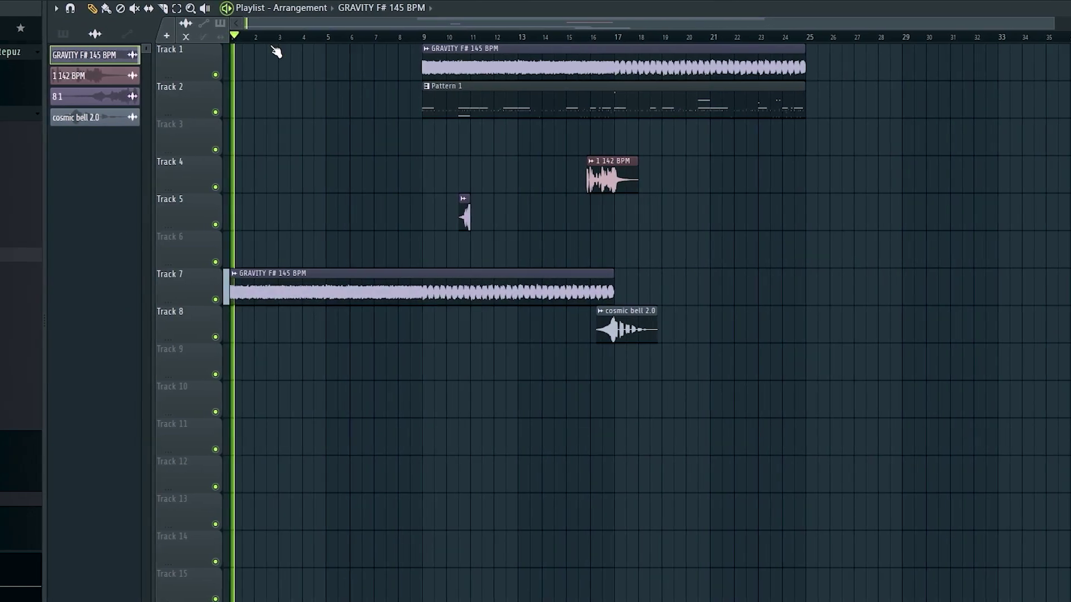
pyautogui.moveTo(417, 270); pyautogui.dragTo(416, 324)
pyautogui.press('p')
pyautogui.rightClick(424, 290)
pyautogui.moveTo(354, 290); pyautogui.dragTo(354, 64)
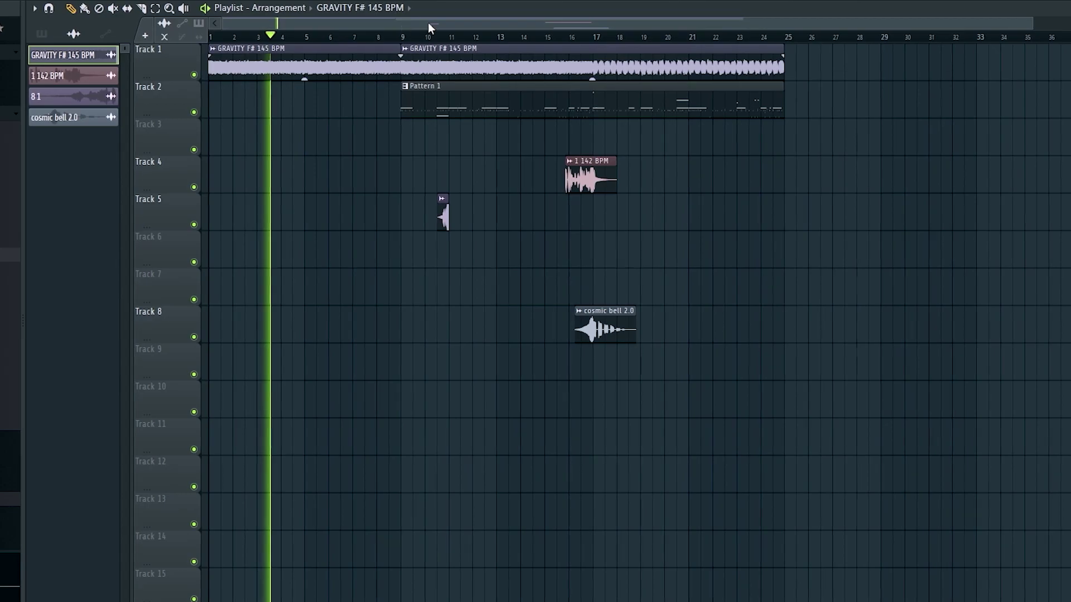
# Place the 10 riser from the FX samples on Track 9 so it ends at bar 9.
pyautogui.moveTo(474, 369); pyautogui.dragTo(474, 365)
pyautogui.scroll(5, 835, 368)
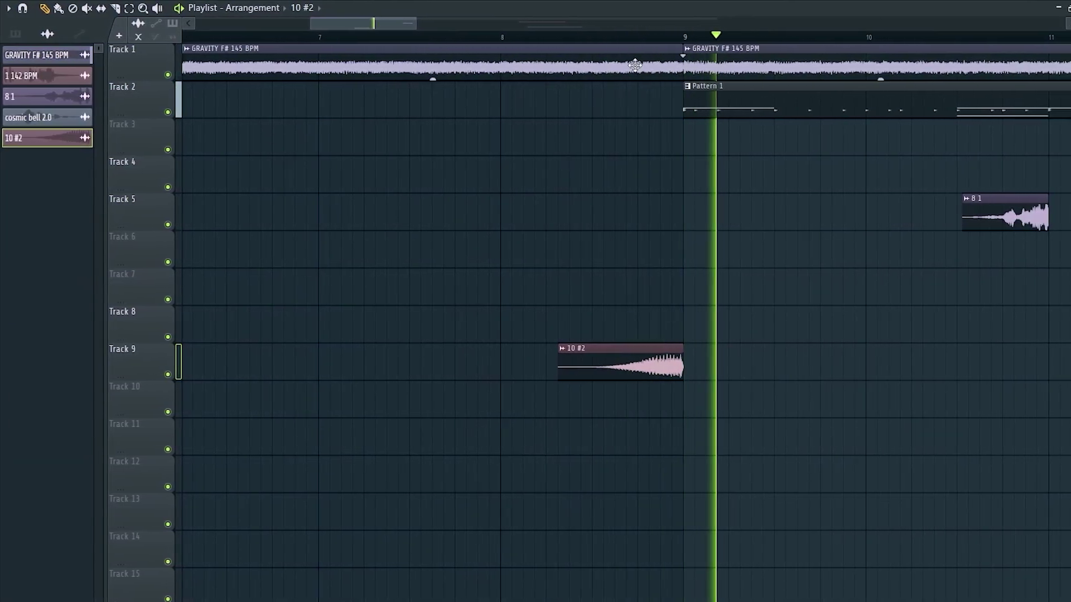
pyautogui.scroll(3, 514, 40)
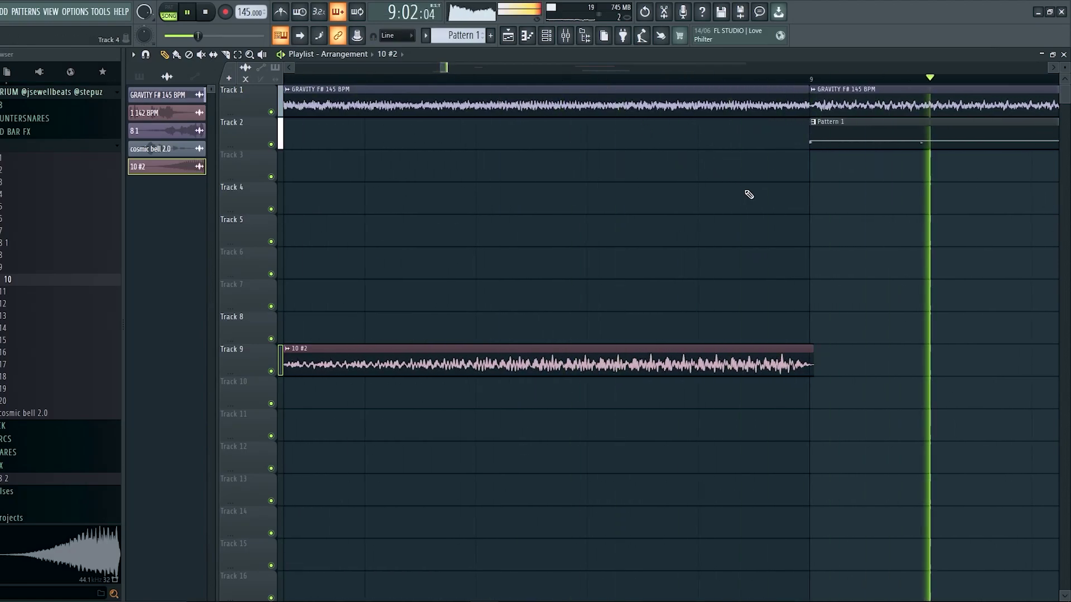
pyautogui.scroll(-5, 772, 80)
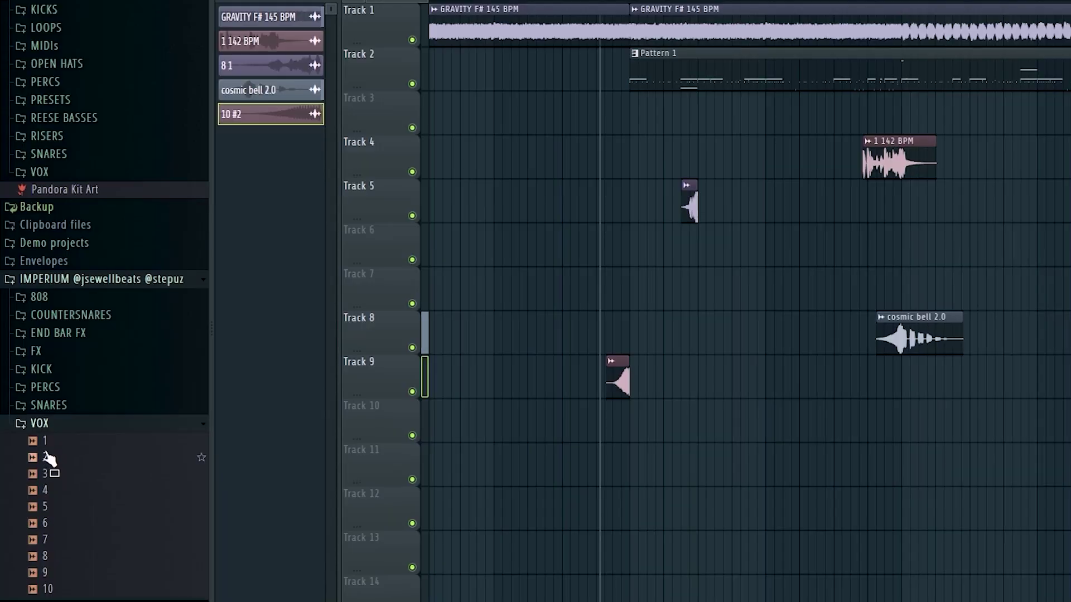
# Audition the IMPERIUM VOX samples and add sample 8 on Track 11 just before the 1 142 BPM clip.
pyautogui.click(47, 438)
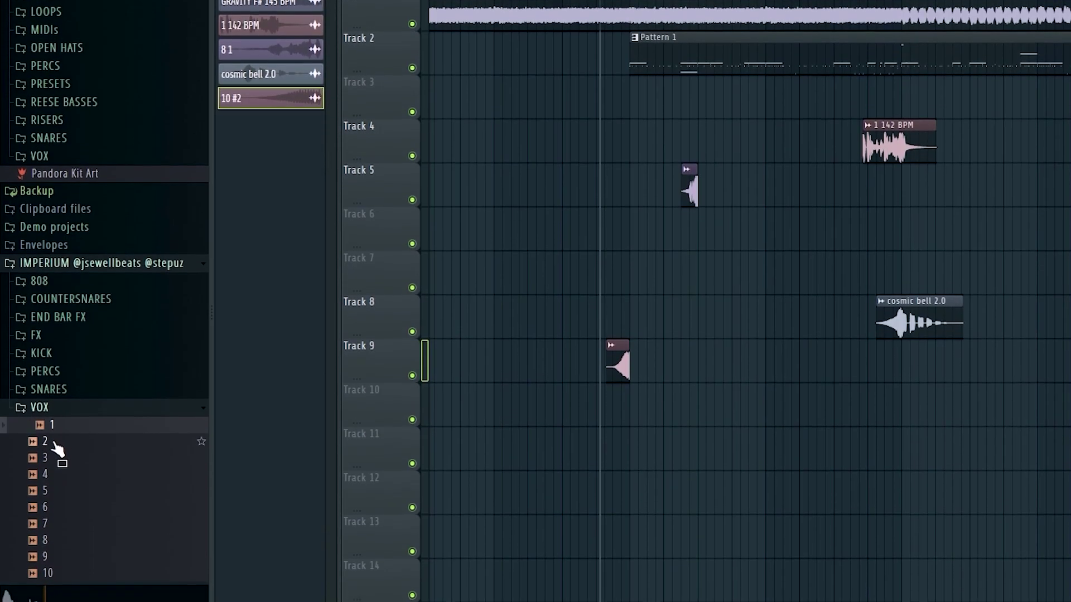
pyautogui.click(54, 431)
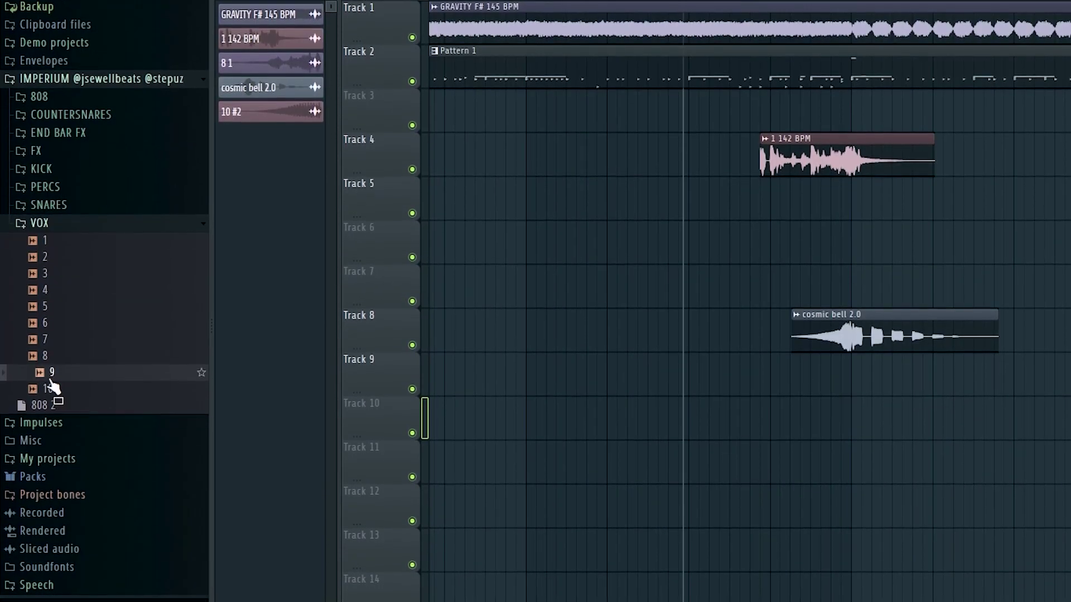
pyautogui.press('space')
pyautogui.press('Up')
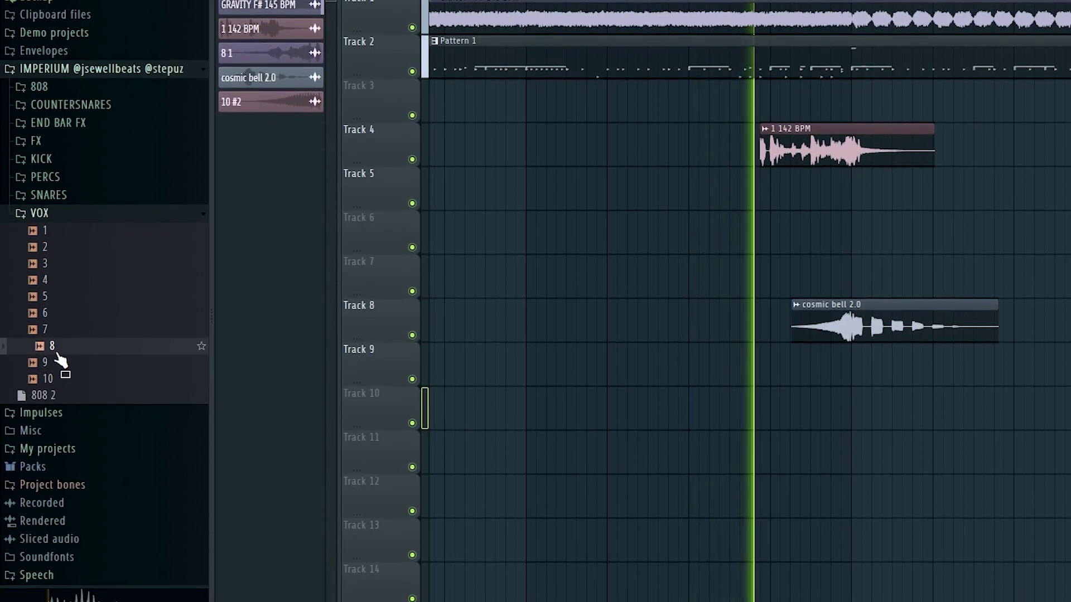
pyautogui.moveTo(59, 357); pyautogui.dragTo(744, 474)
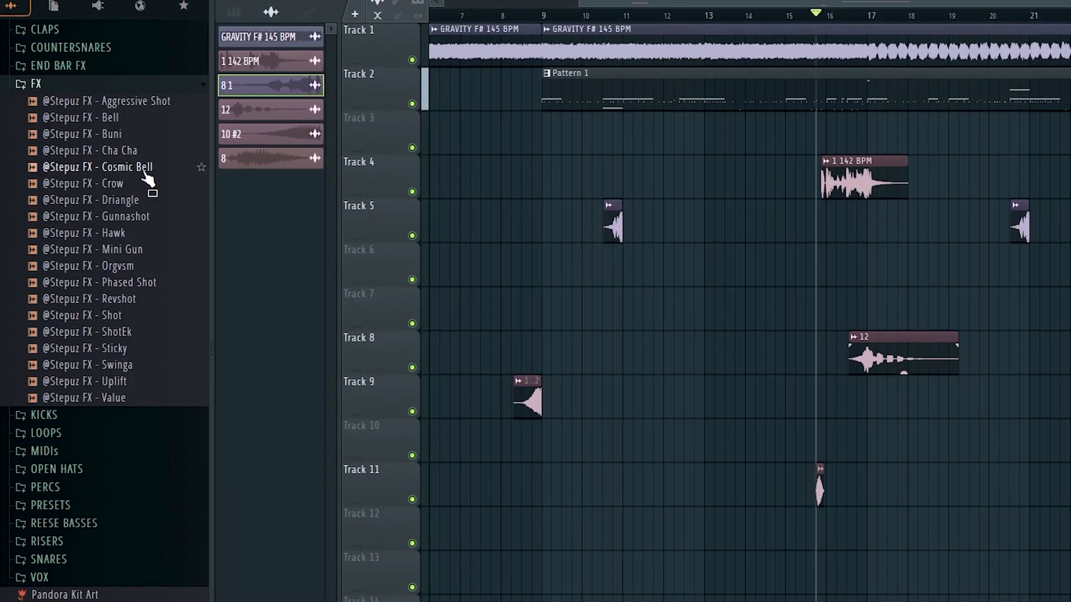
pyautogui.click(69, 213)
pyautogui.click(69, 239)
pyautogui.click(108, 249)
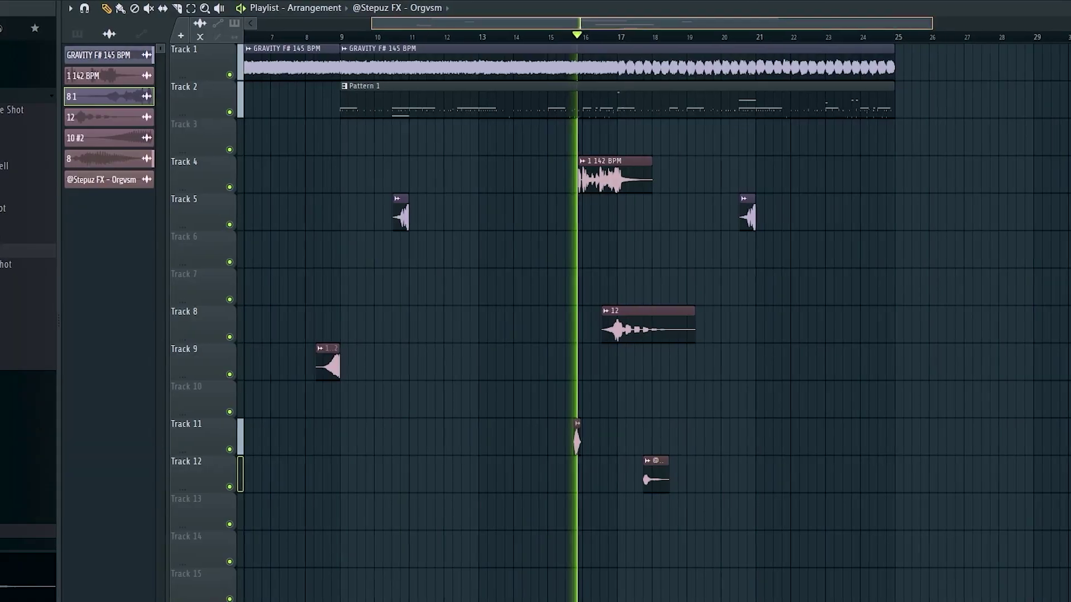
pyautogui.scroll(3, 725, 424)
pyautogui.hscroll(-1, 575, 441)
pyautogui.moveTo(548, 469); pyautogui.dragTo(489, 470)
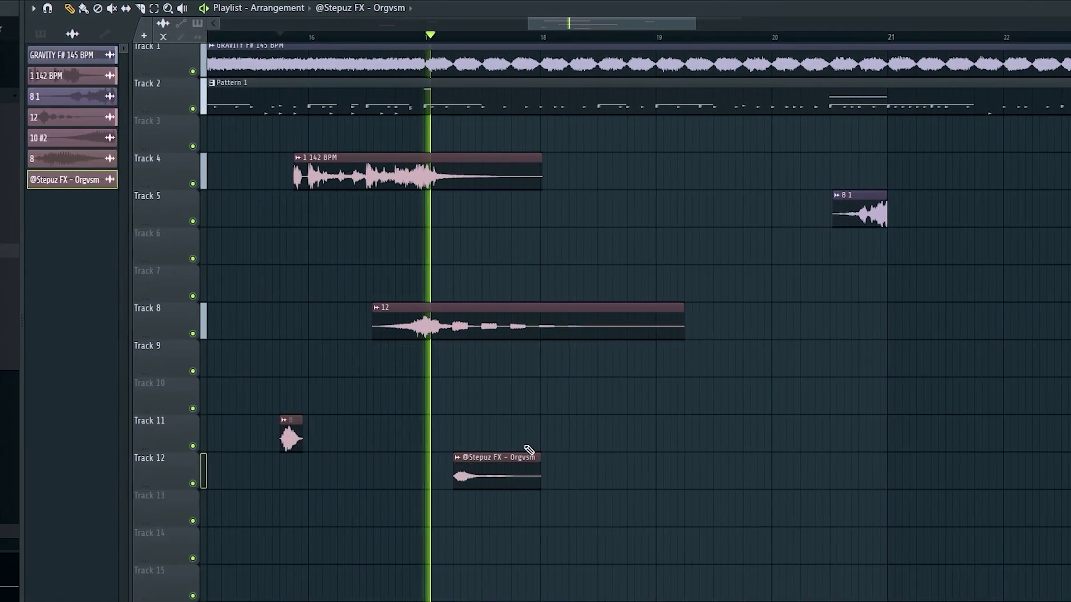
pyautogui.scroll(-2, 560, 22)
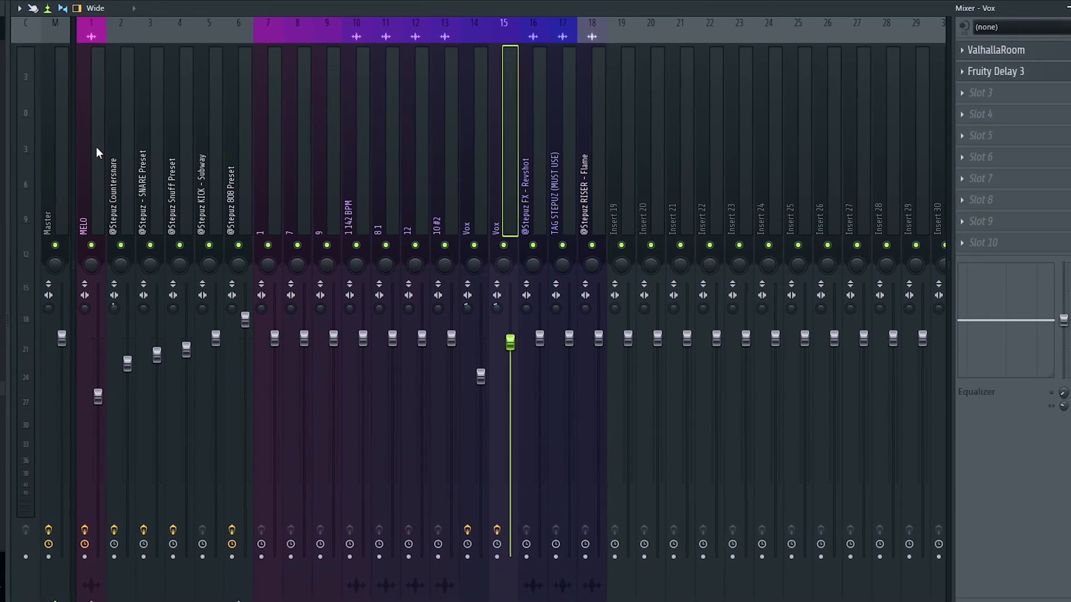
pyautogui.click(94, 144)
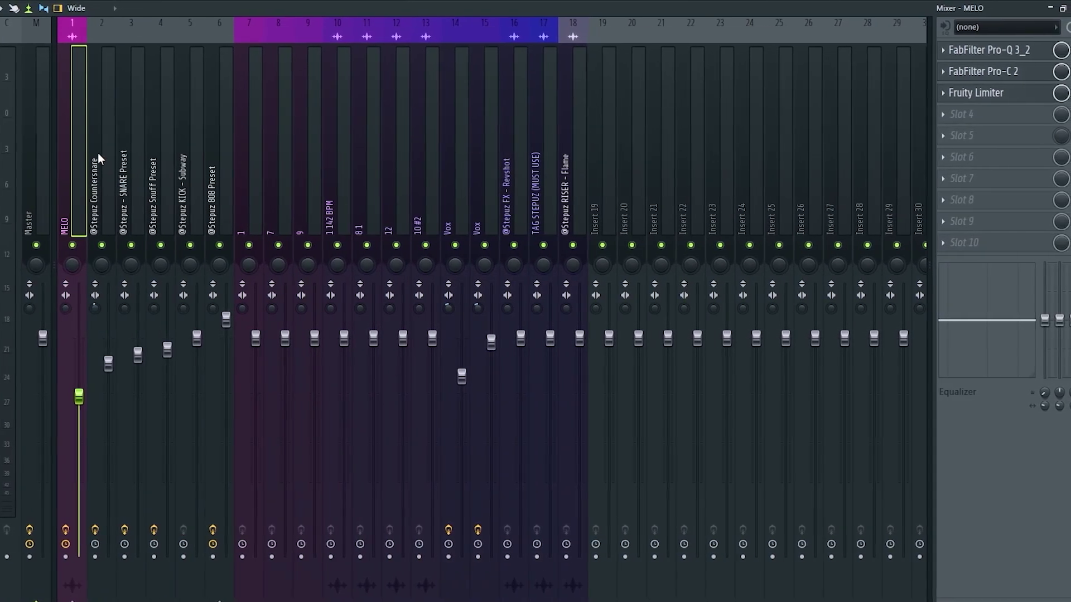
pyautogui.click(95, 179)
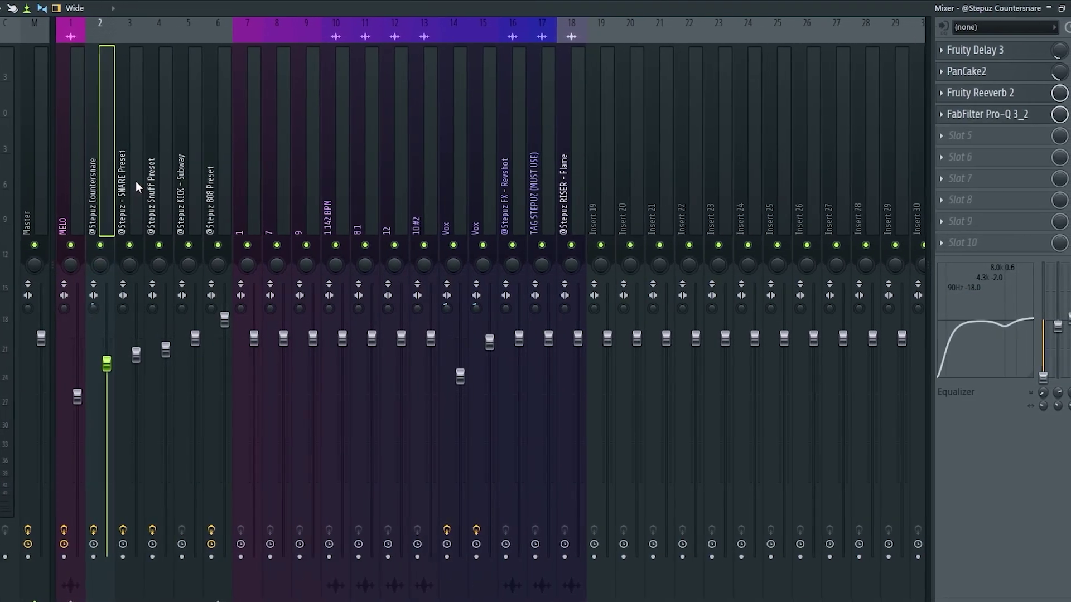
pyautogui.click(136, 181)
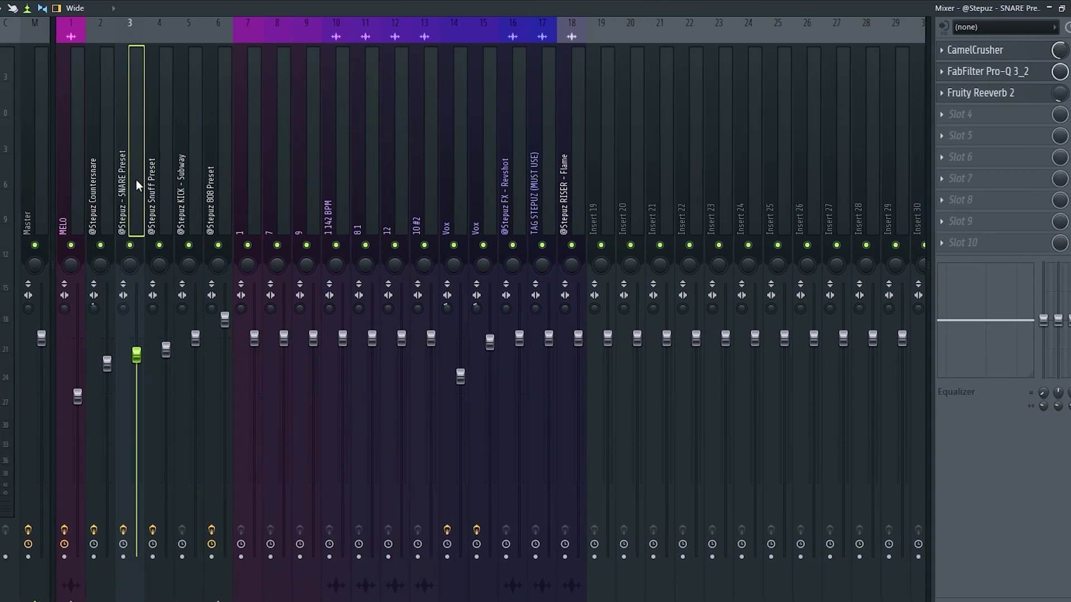
pyautogui.click(217, 167)
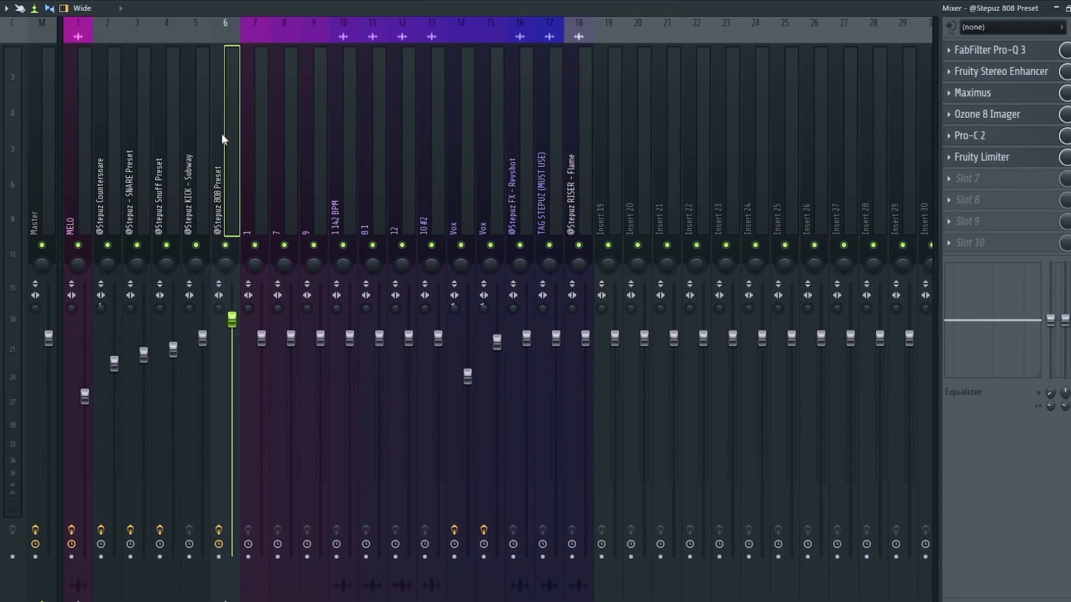